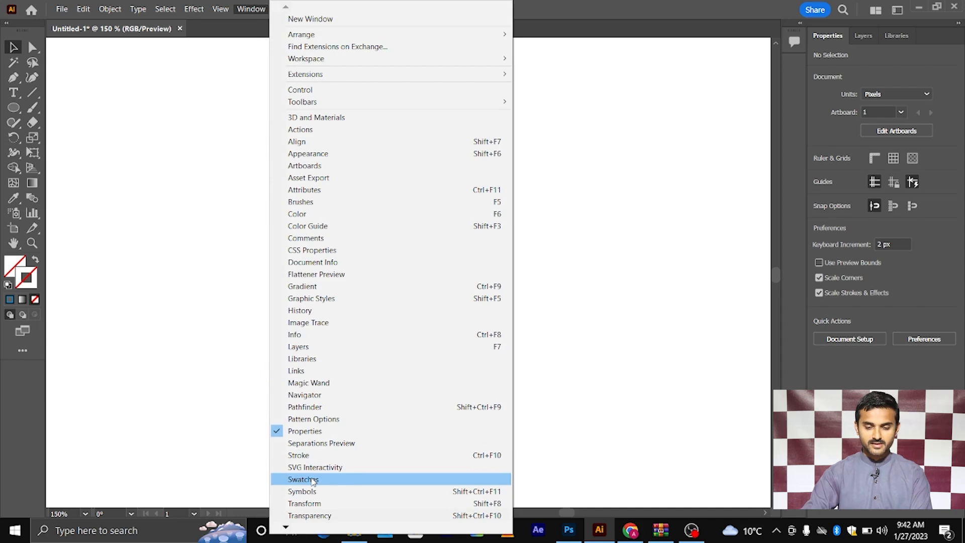
Step: Display the Swatches panel tall enough for all its swatches, and bring up the color controls for the fill
left_click(303, 480)
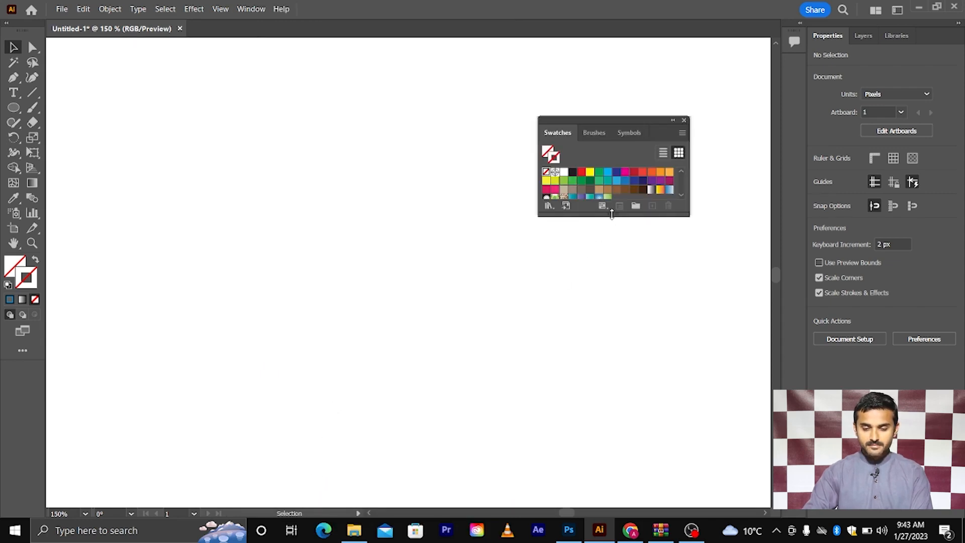
left_click_drag(611, 217, 620, 276)
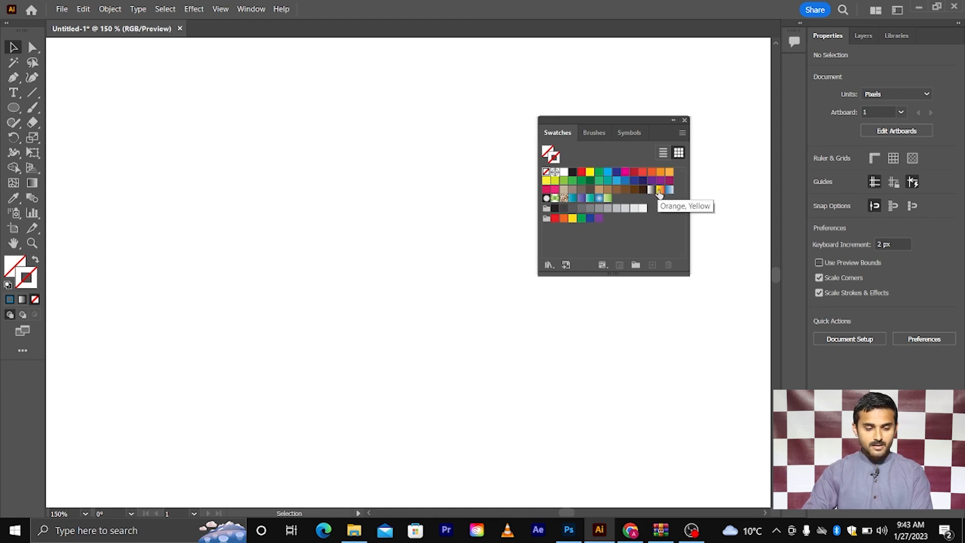
left_click(20, 263)
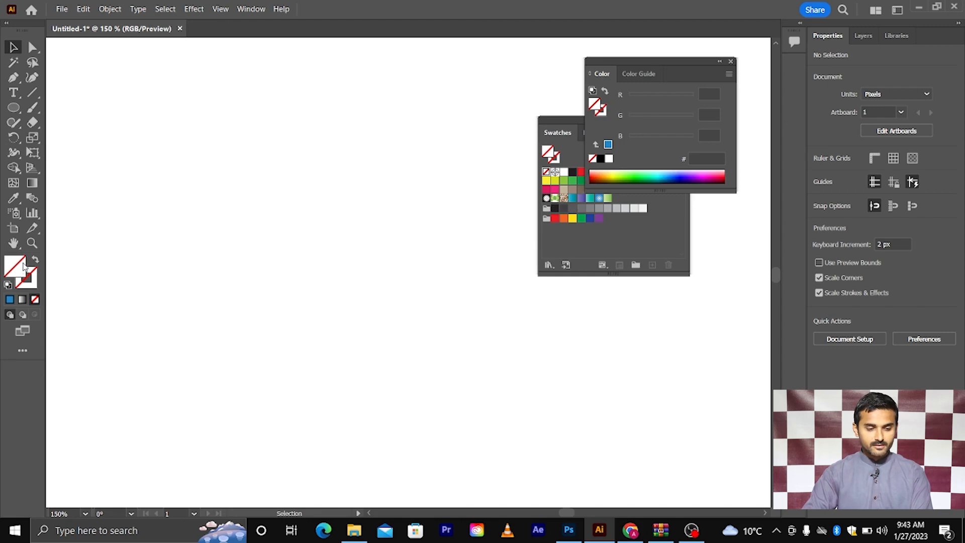
Step: Draw a square about 125 px wide with the Rectangle tool on the empty canvas and keep it selected
left_click(13, 111)
left_click_drag(13, 111, 70, 104)
left_click_drag(273, 220, 342, 311)
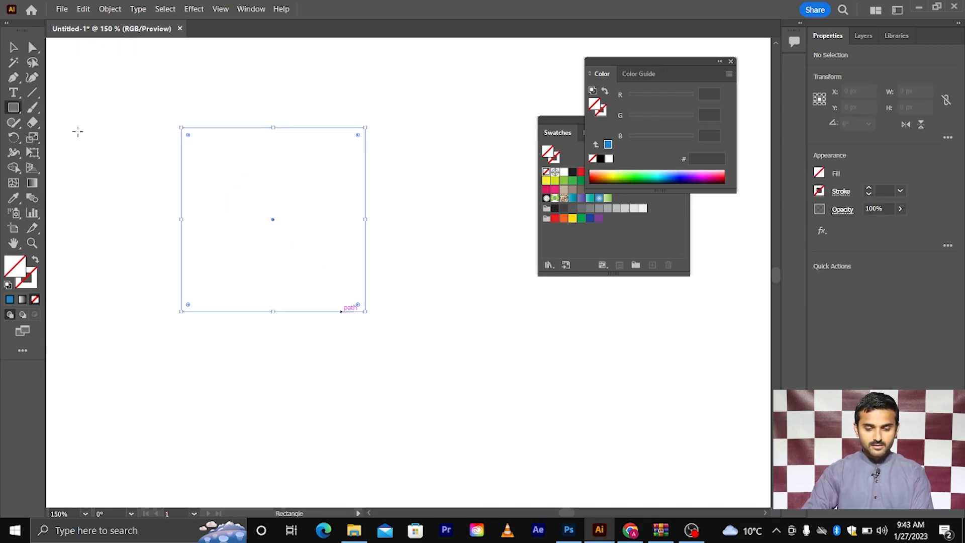
key("v")
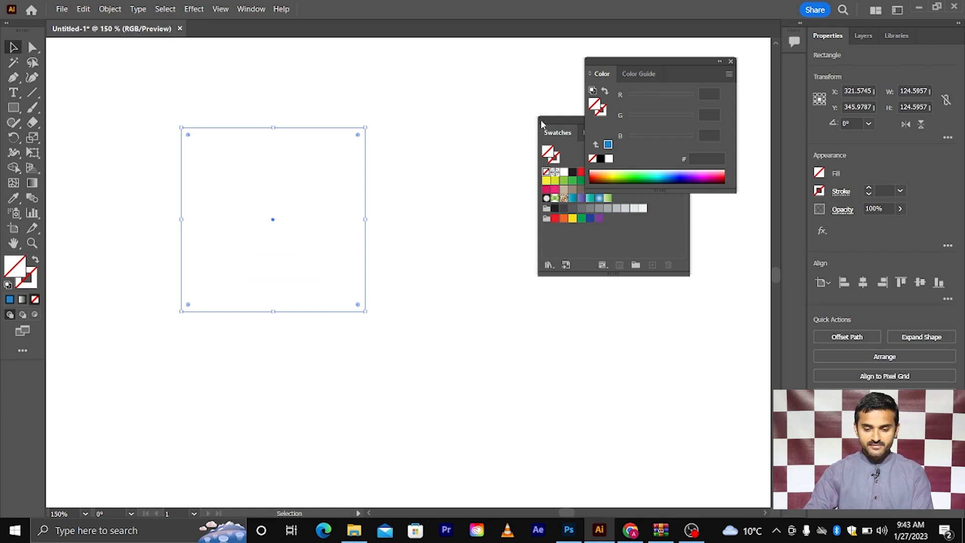
Step: Fill the square with the Orange, Yellow gradient swatch and inspect its color stops using the Gradient tool
left_click_drag(541, 121, 496, 165)
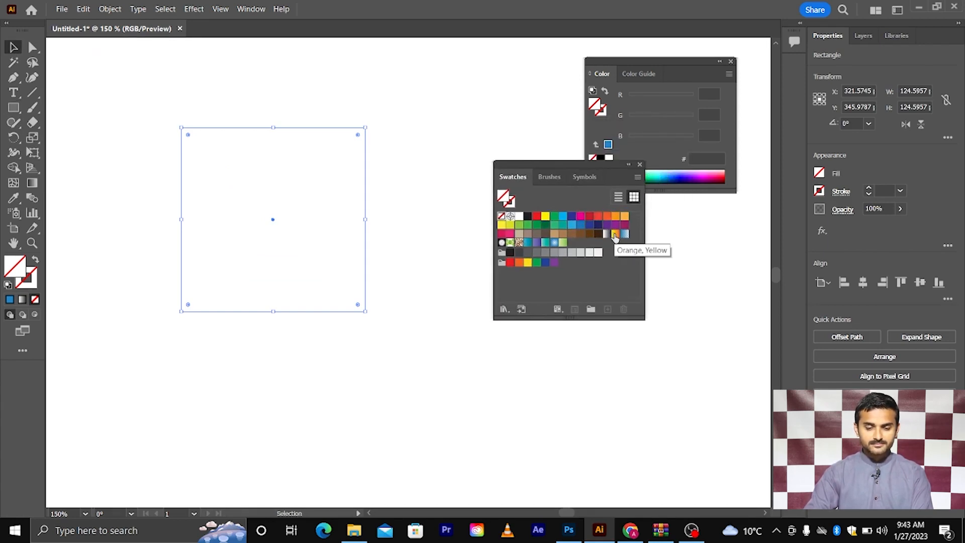
left_click(615, 234)
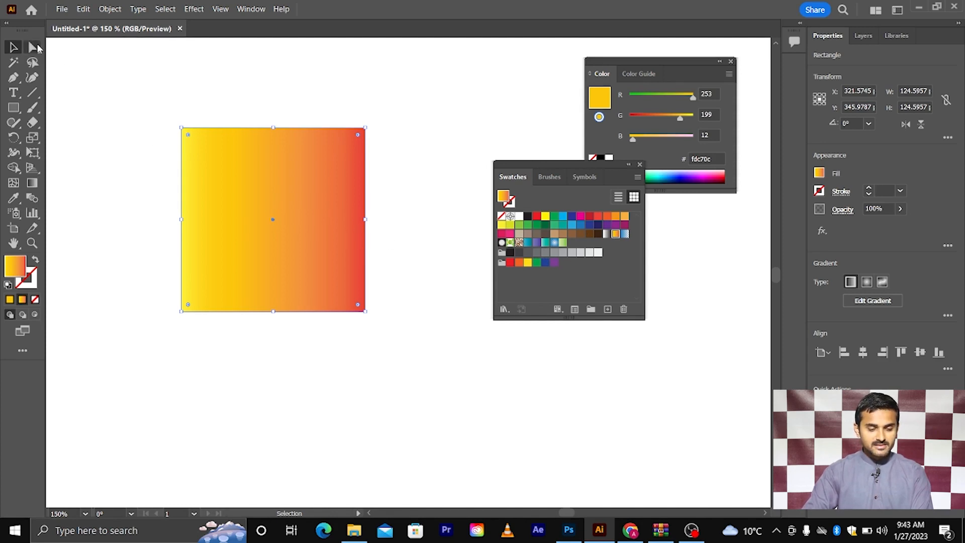
left_click(32, 184)
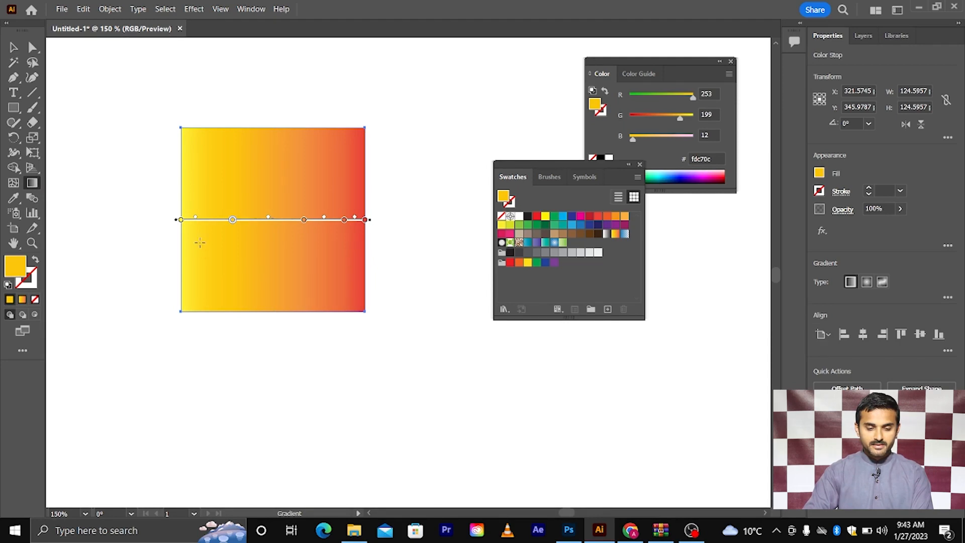
scroll(211, 231, "up", 4)
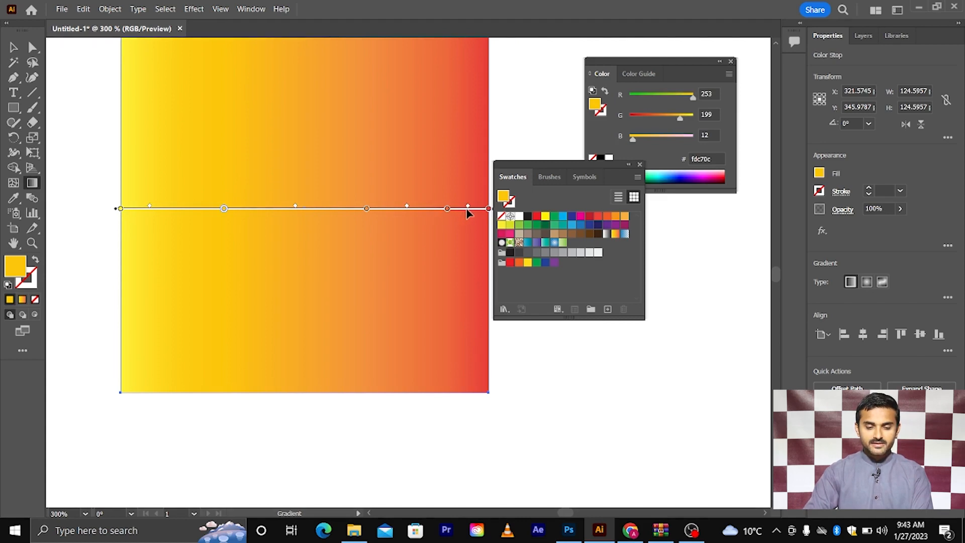
scroll(367, 226, "down", 3)
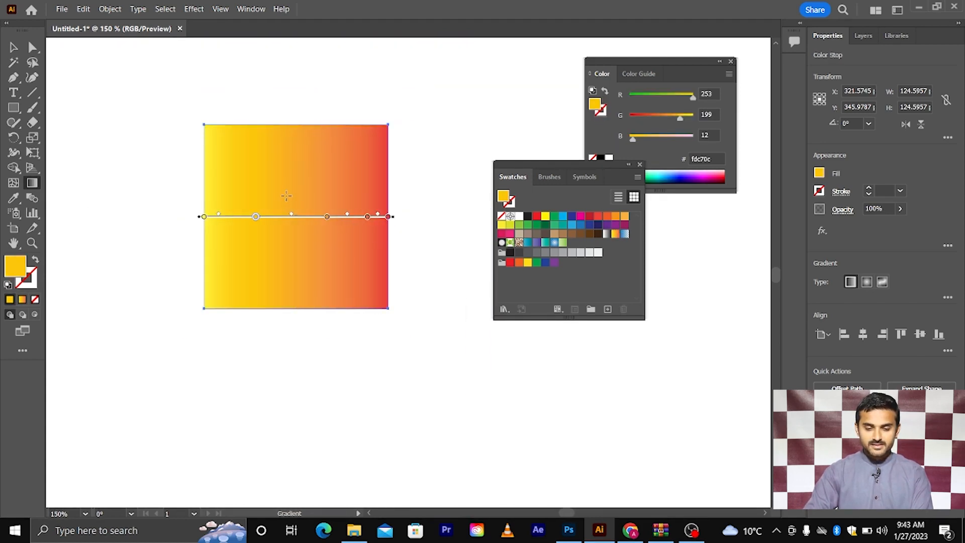
scroll(457, 177, "right", 2)
Step: Arrange the workspace with the Swatches and Gradient panels side by side next to the square, and close the Color panel
left_click_drag(510, 171, 396, 132)
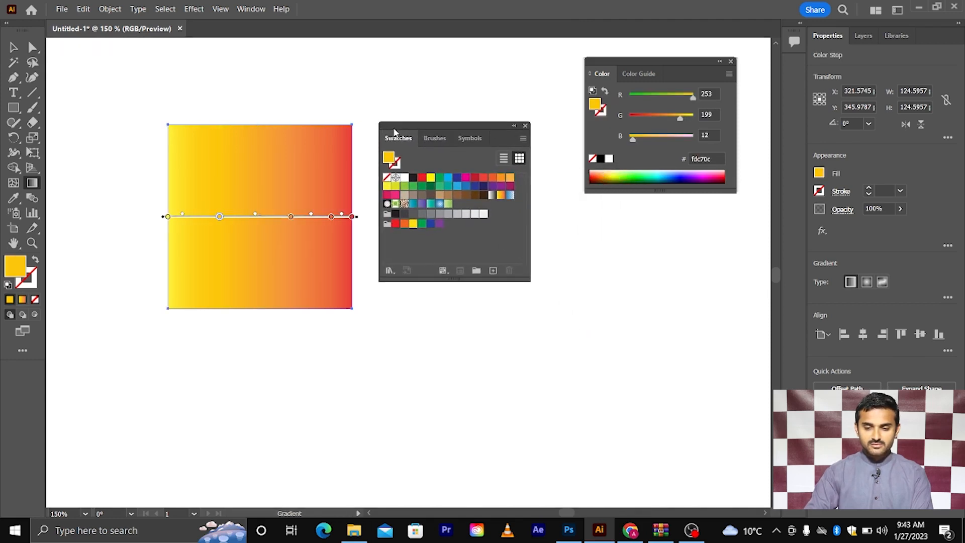
left_click(731, 62)
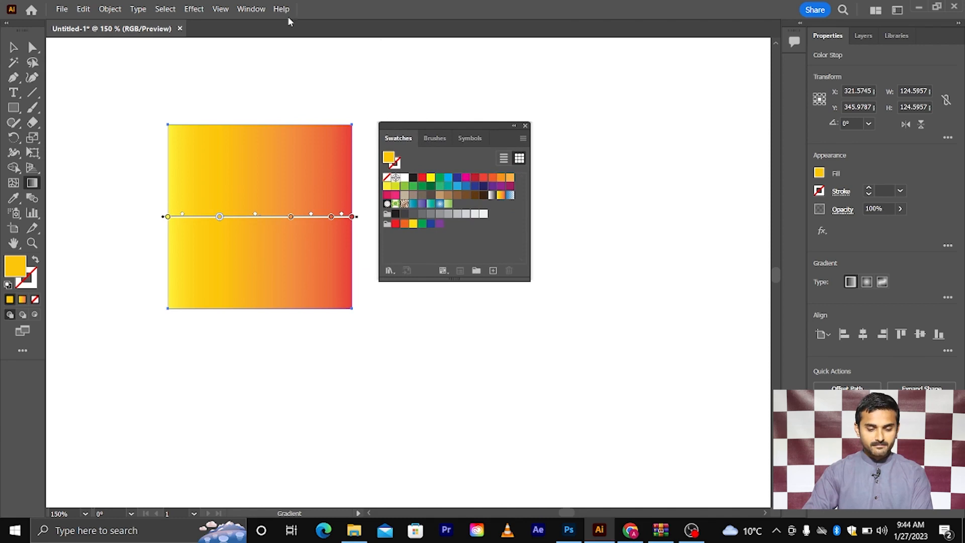
left_click(250, 8)
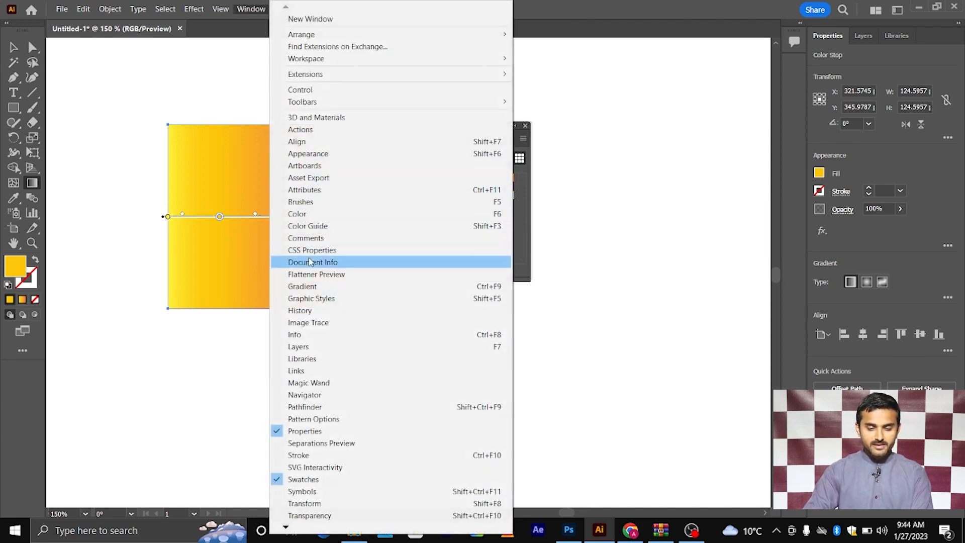
left_click(302, 286)
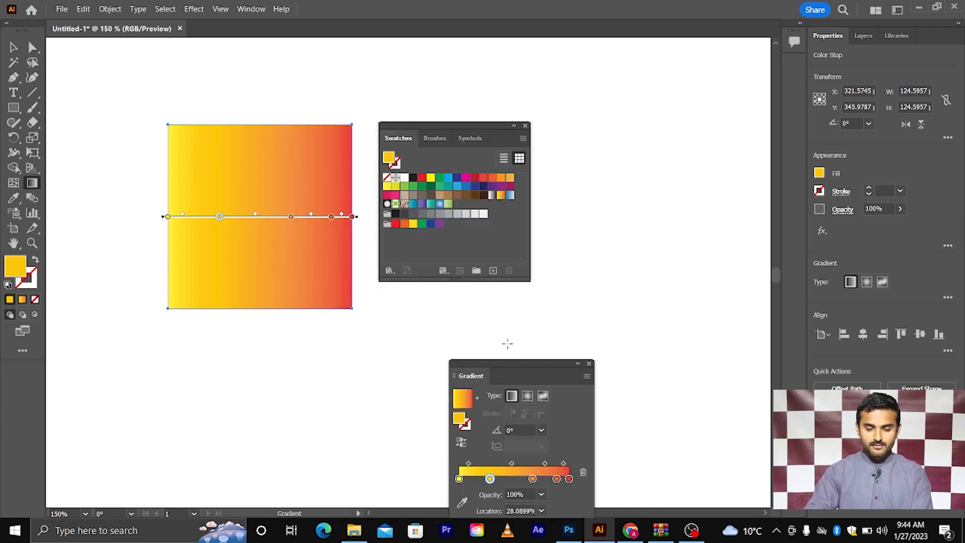
left_click_drag(508, 366, 620, 137)
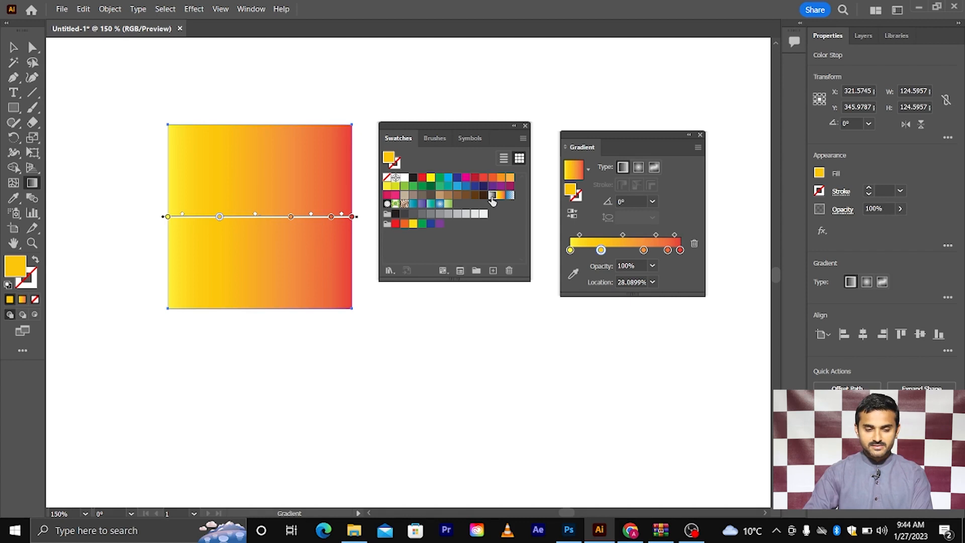
Step: Replace the square's fill with the white-to-black linear gradient swatch
left_click(15, 48)
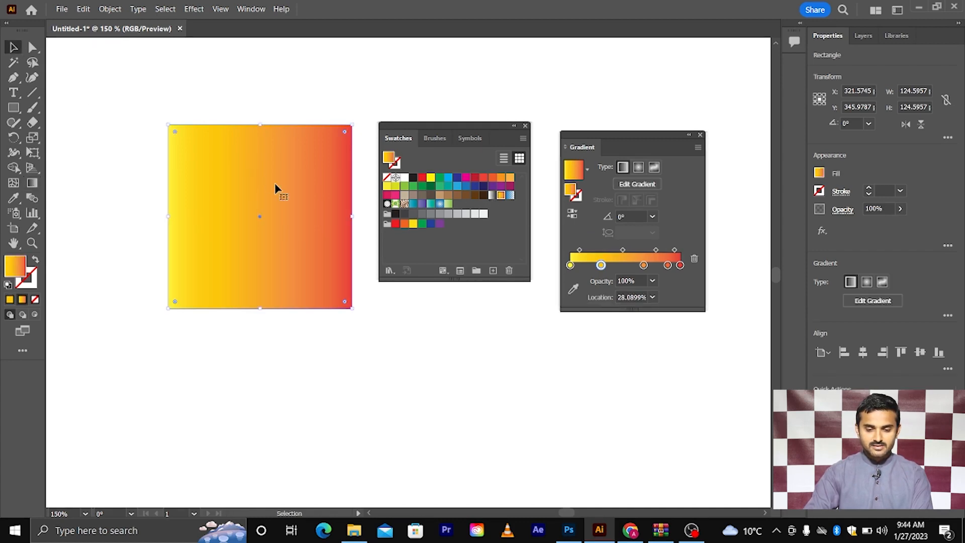
left_click(493, 196)
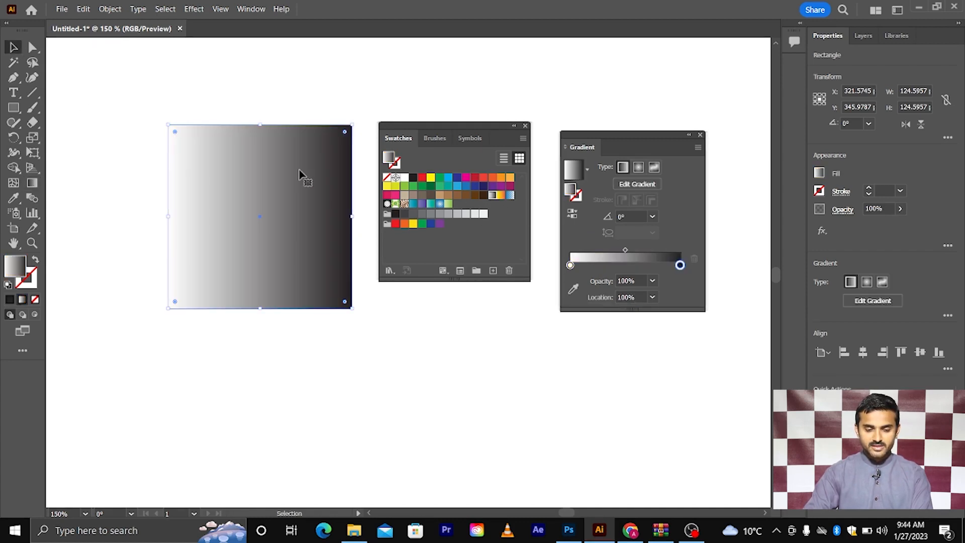
scroll(254, 195, "right", 1)
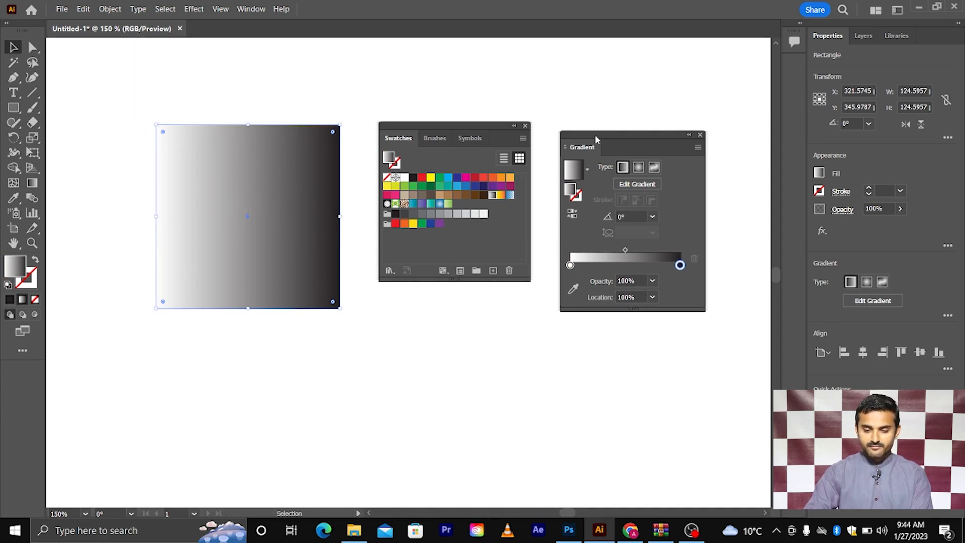
left_click_drag(595, 134, 598, 128)
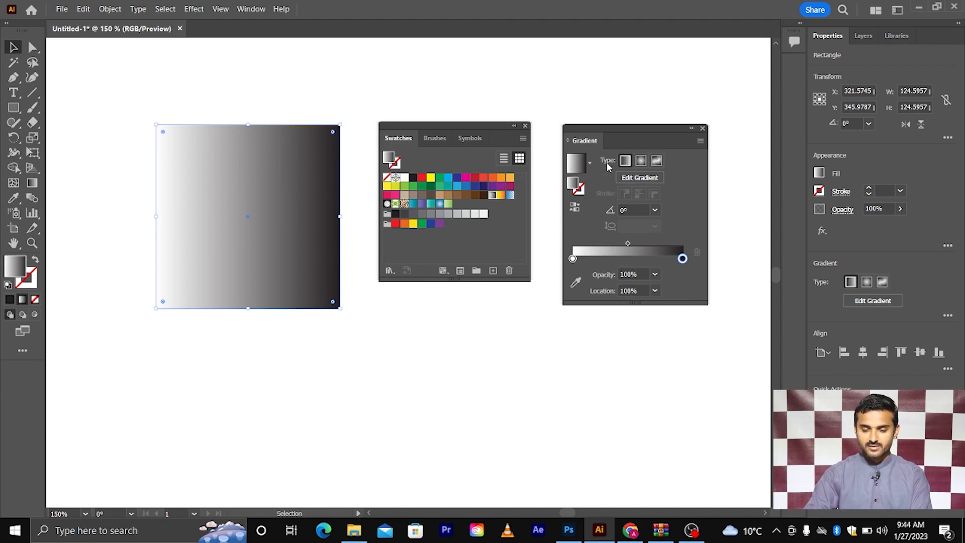
Step: Compare the radial and linear gradient types on the square's white-to-black fill
left_click(641, 162)
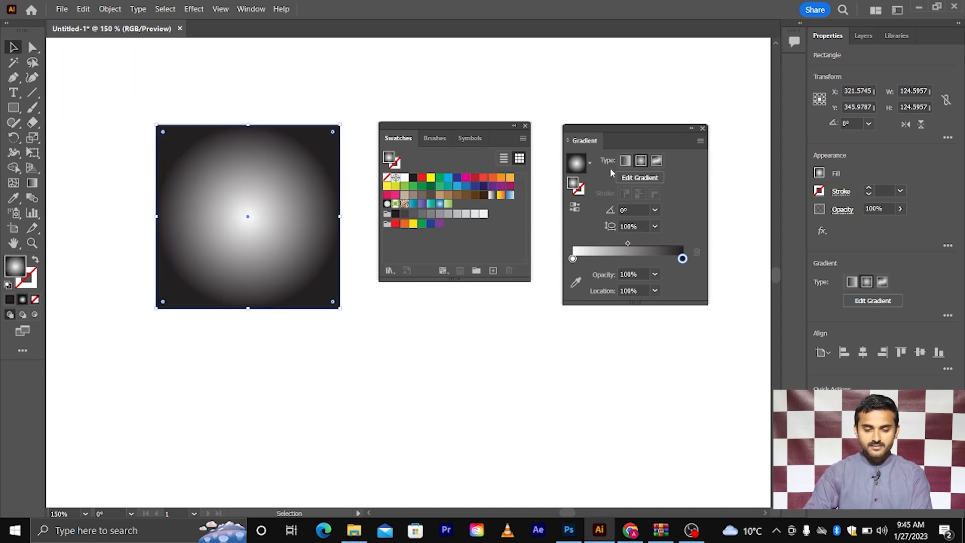
left_click(623, 162)
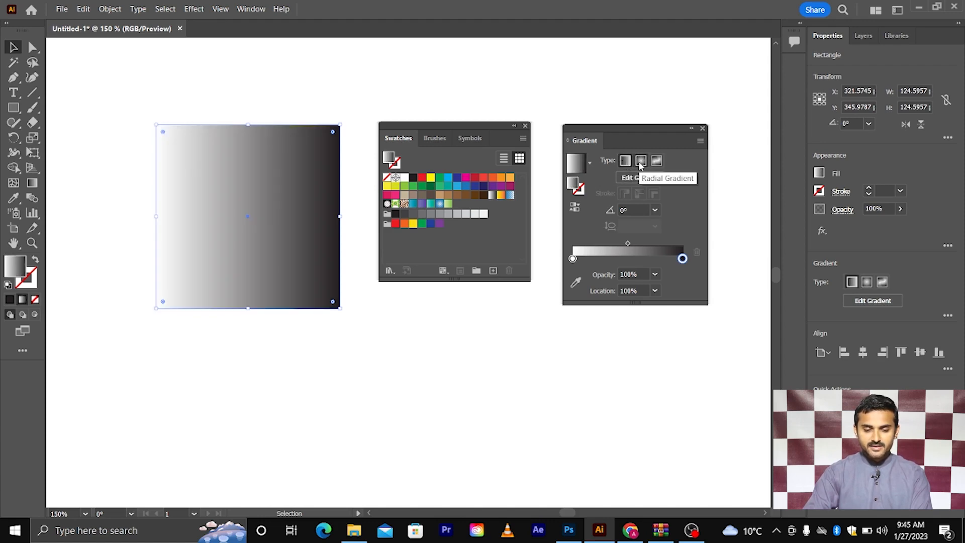
left_click(641, 161)
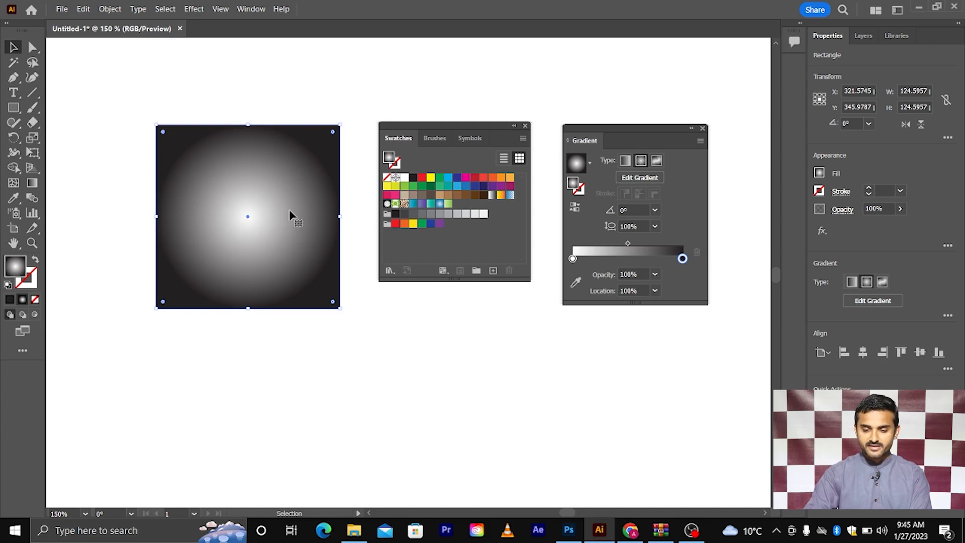
Step: Try the freeform gradient on the square in both Points and Lines modes, and return the fill to a linear gradient
left_click(660, 163)
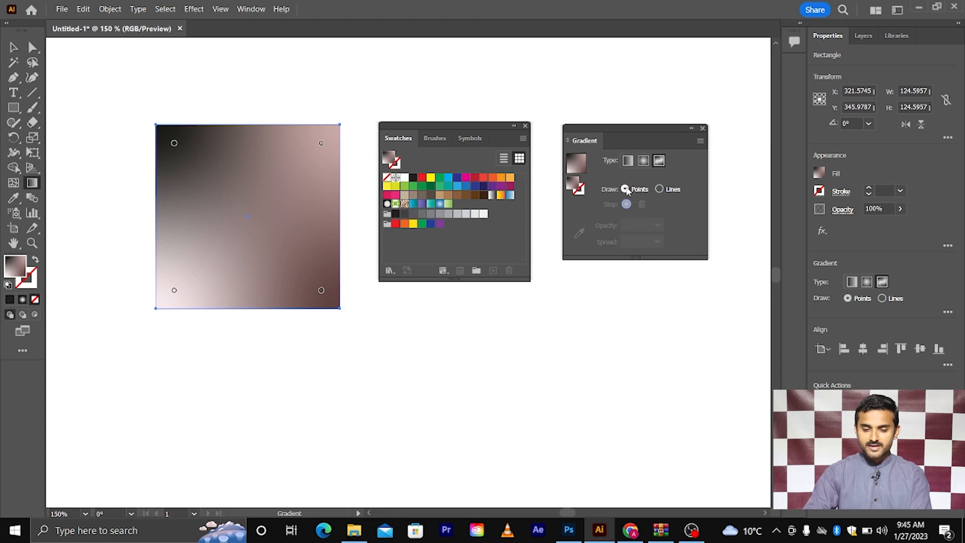
left_click(661, 191)
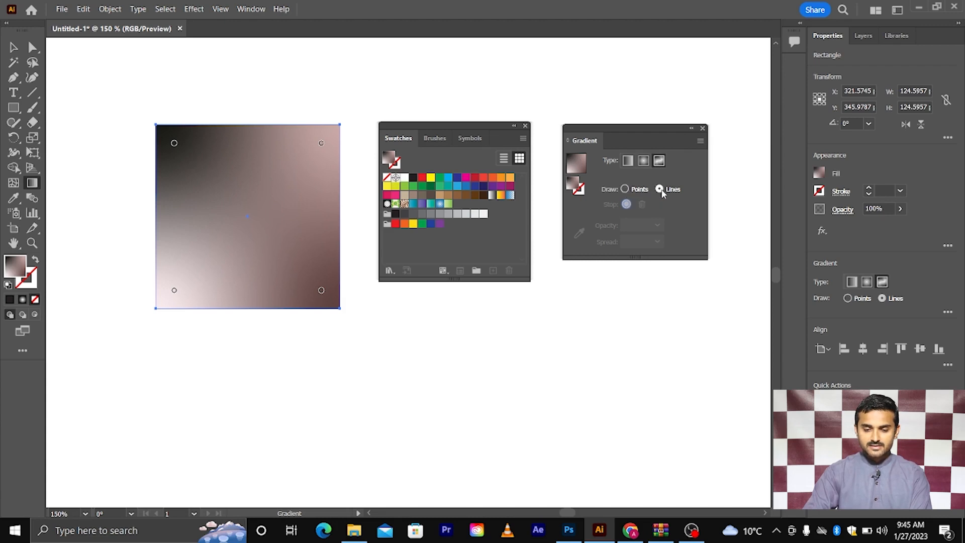
left_click(625, 189)
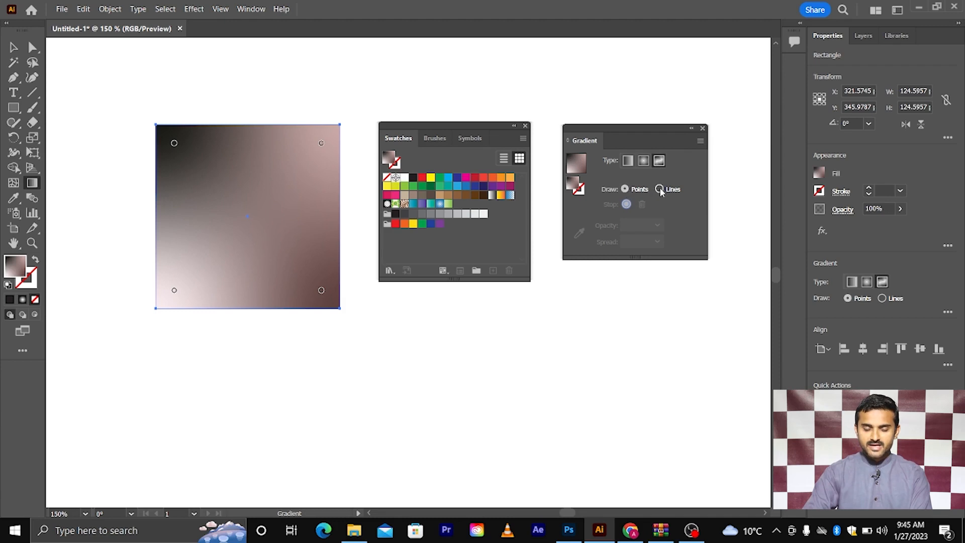
left_click(659, 189)
left_click(633, 191)
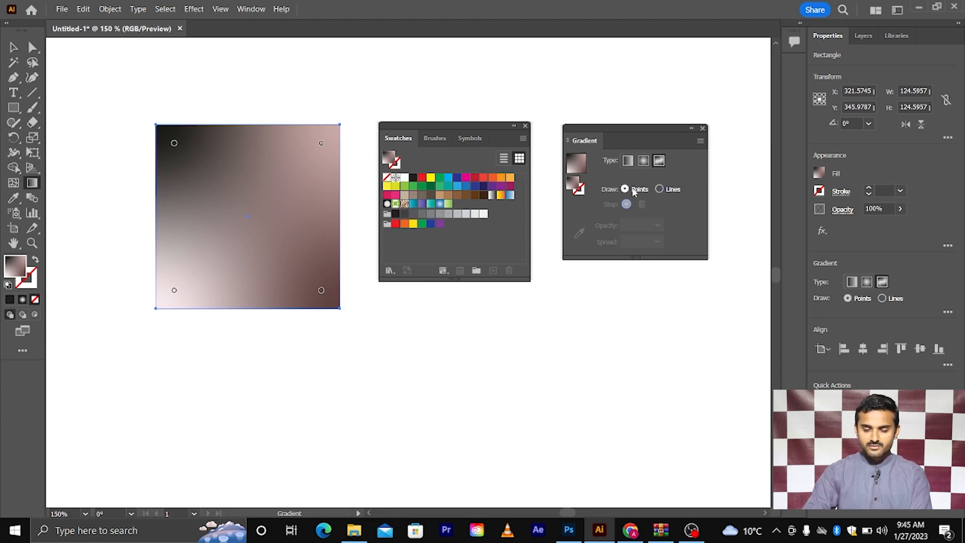
left_click(641, 161)
left_click(626, 163)
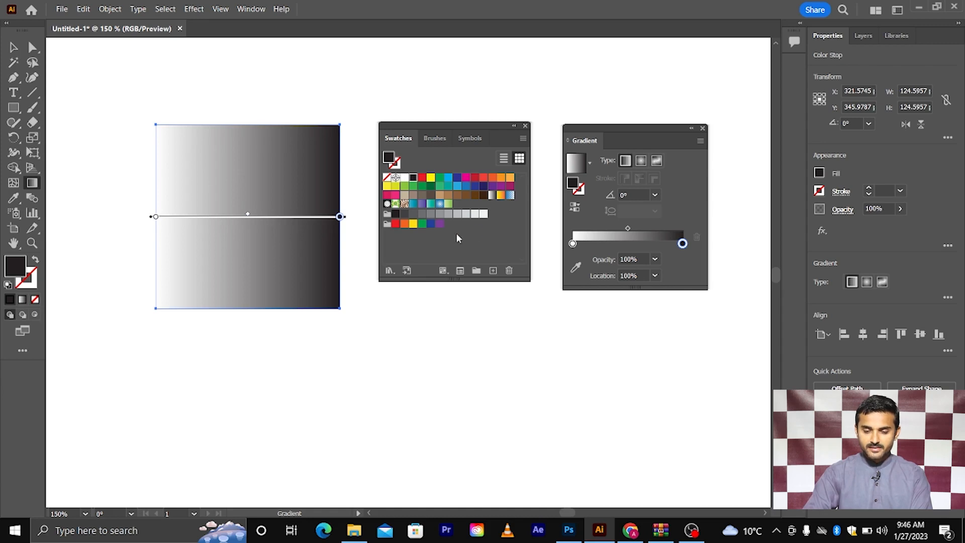
Step: Try the white-to-black gradient swatch on the square's stroke, and return to the fill with the stroke set to none
left_click(580, 191)
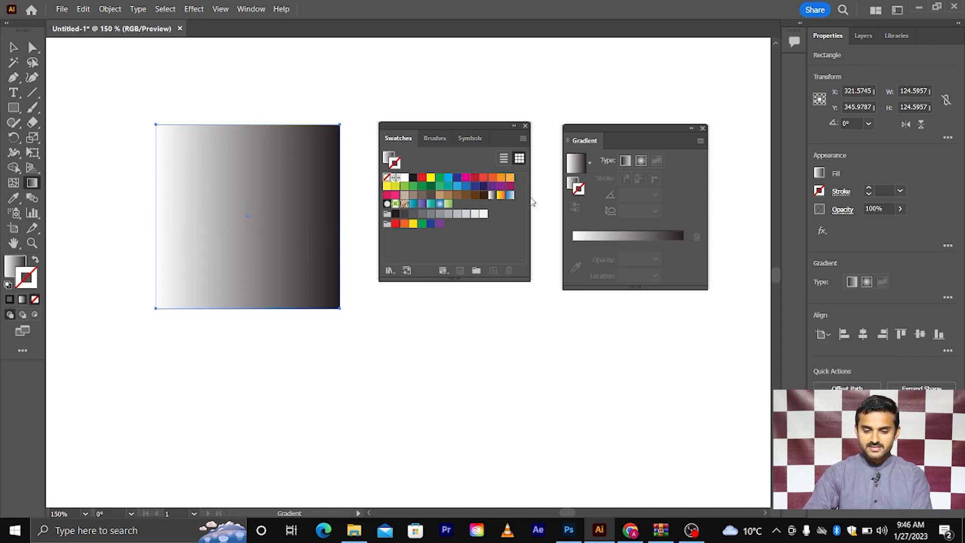
left_click(492, 195)
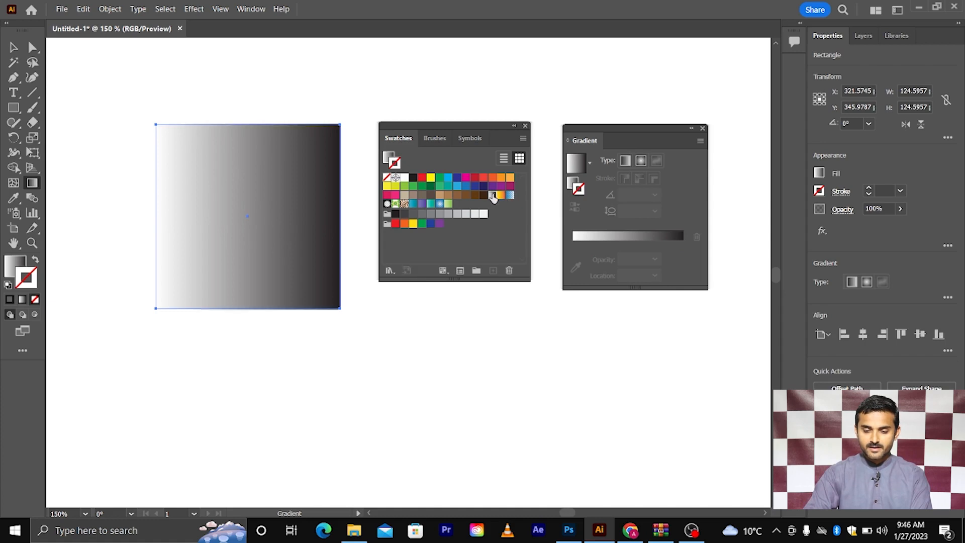
key("slash")
left_click(571, 183)
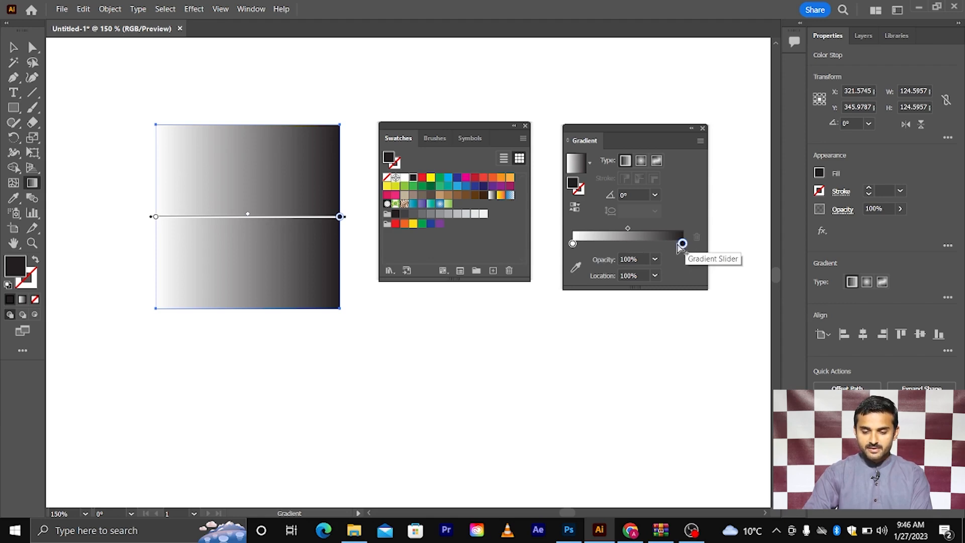
Step: Shift the gradient's midpoint to about 56% and add a red color stop at about 28% on the gradient slider
mouse_move(628, 231)
left_mouse_down()
mouse_move(638, 231)
mouse_move(603, 229)
mouse_move(635, 229)
left_mouse_up()
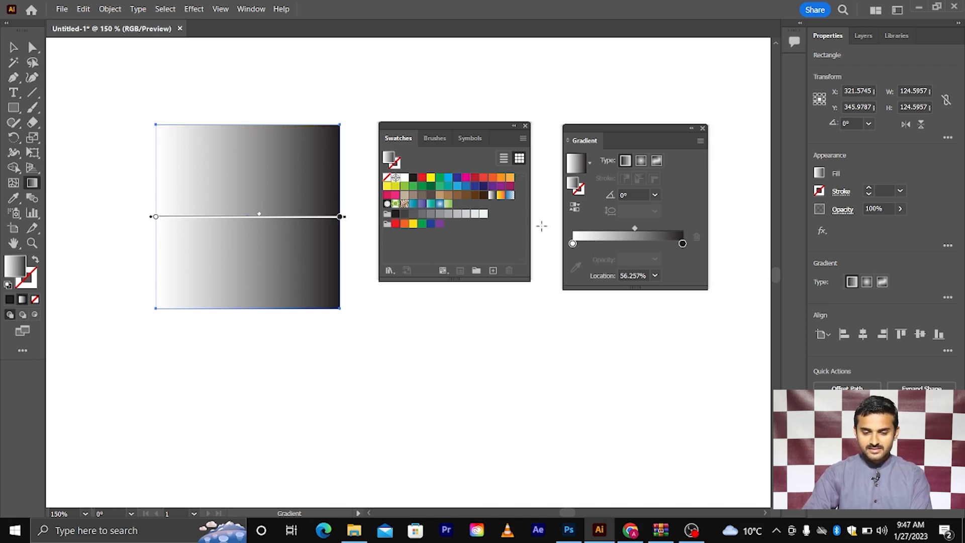
left_click(422, 182)
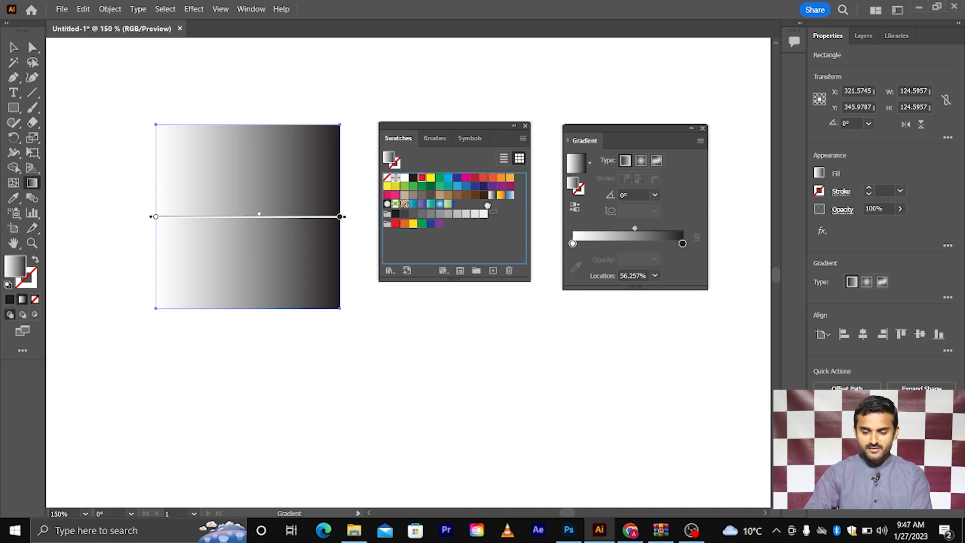
left_click_drag(603, 244, 603, 244)
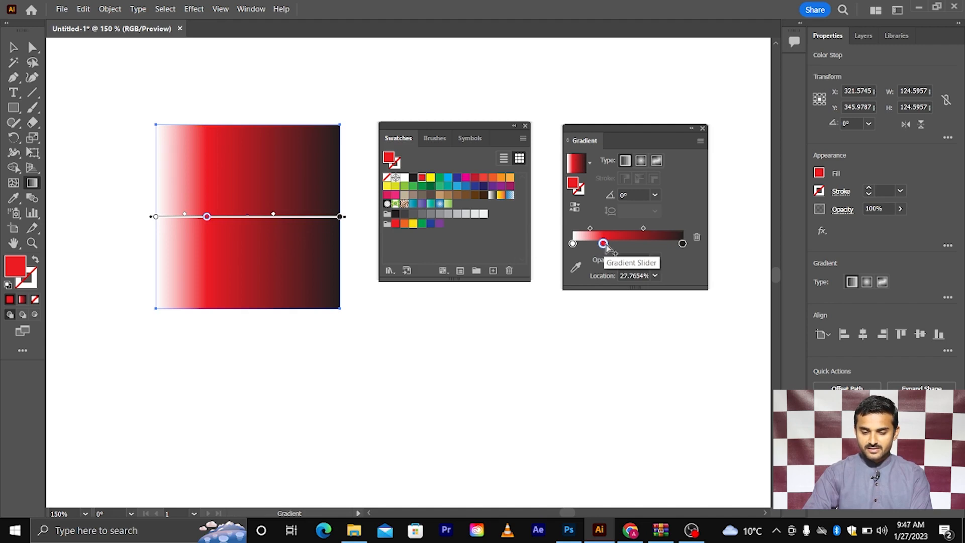
Step: Remove the white color stop from the start of the square's gradient
left_click(573, 245)
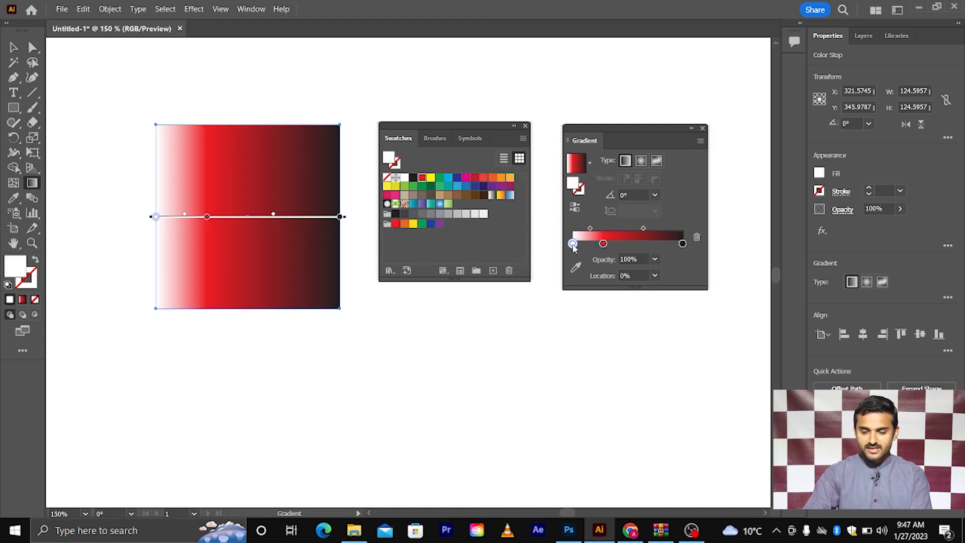
left_click_drag(573, 246, 699, 242)
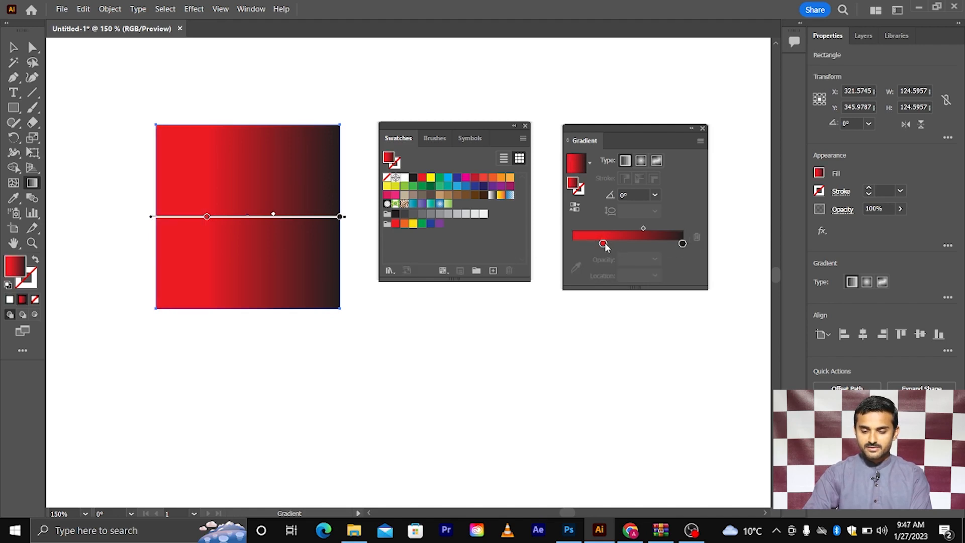
Step: Move the gradient's red color stop to about 2% and try its opacity at 70%, 40% and 0% before restoring 100%
left_click_drag(604, 244, 577, 245)
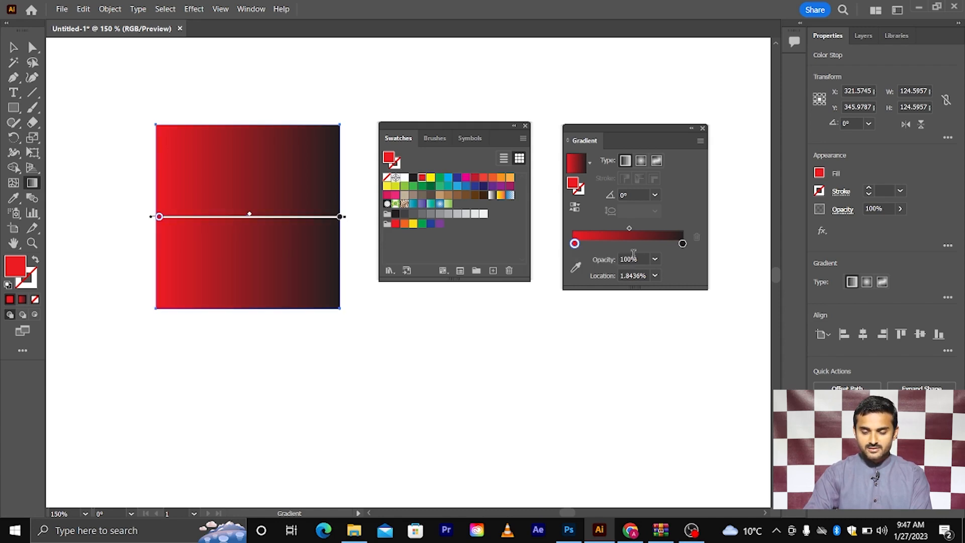
left_click(656, 259)
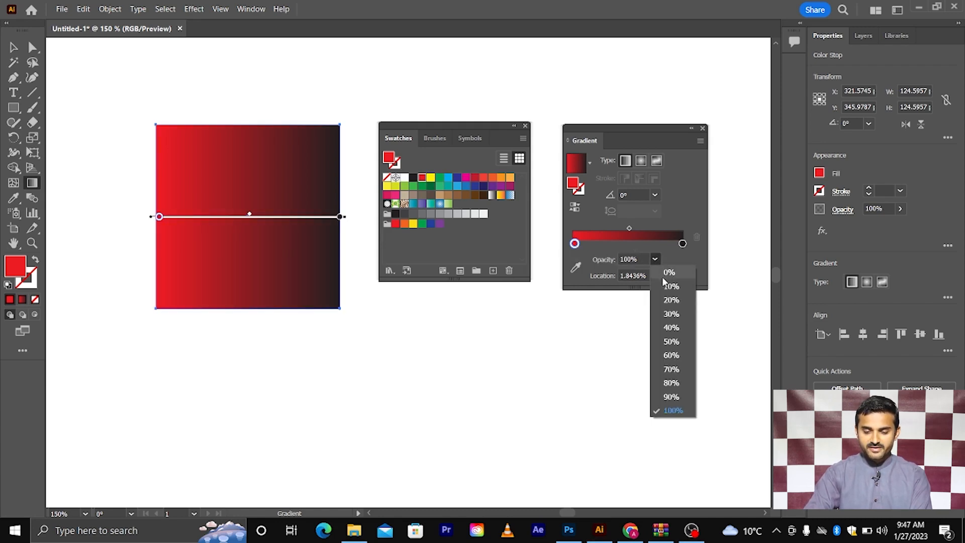
left_click(669, 371)
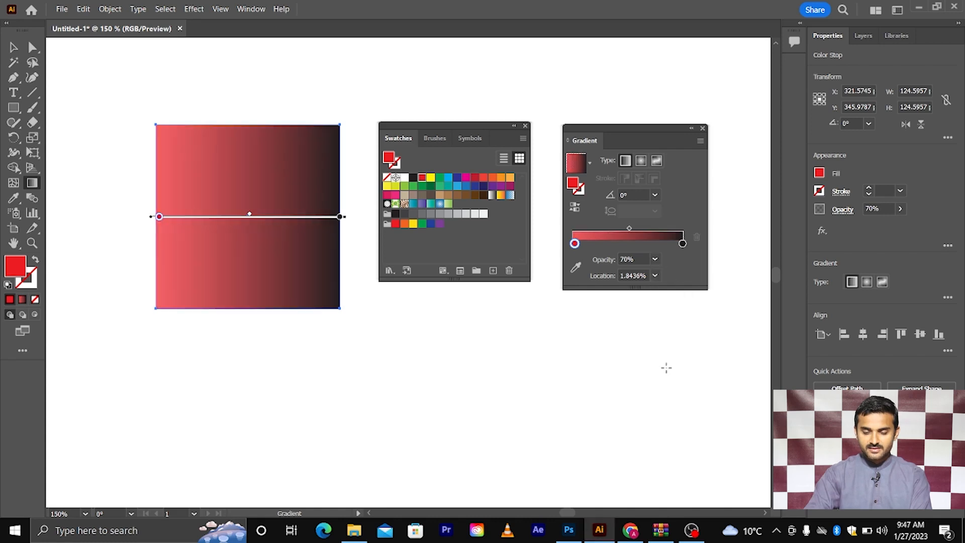
left_click(656, 260)
left_click(669, 326)
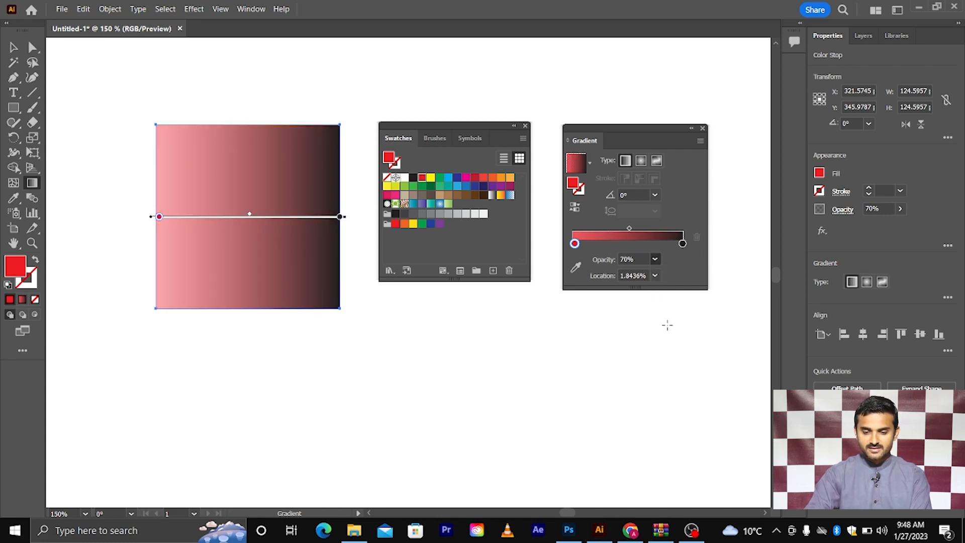
left_click(656, 260)
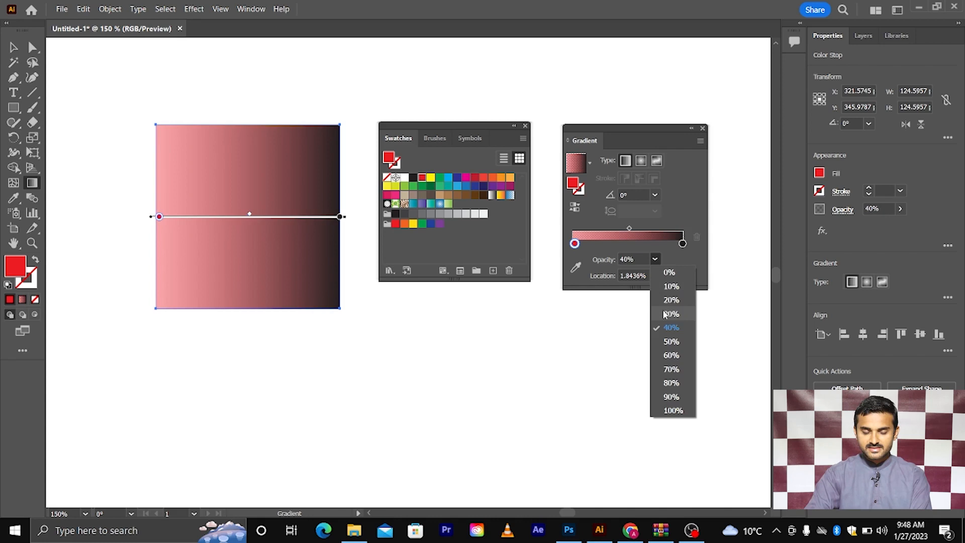
left_click(669, 273)
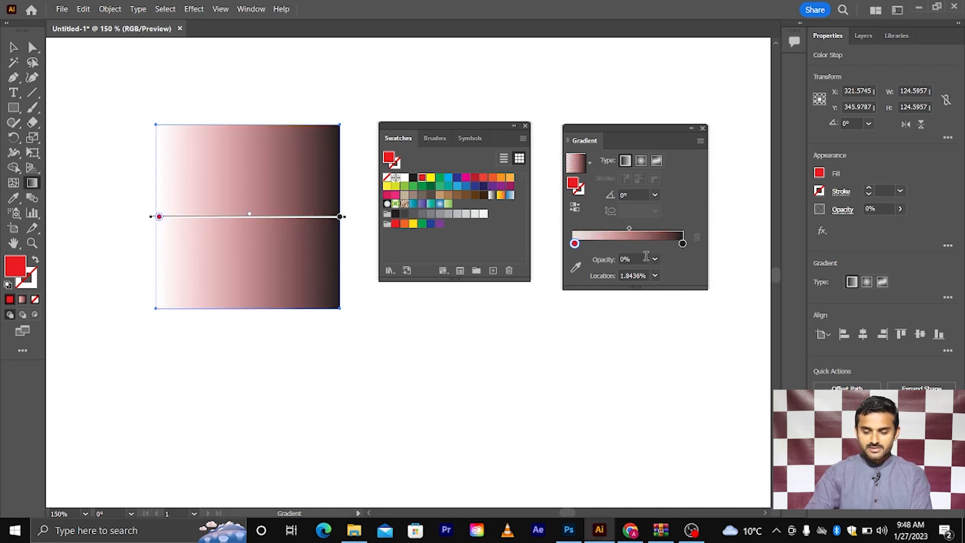
left_click(655, 260)
left_click(673, 410)
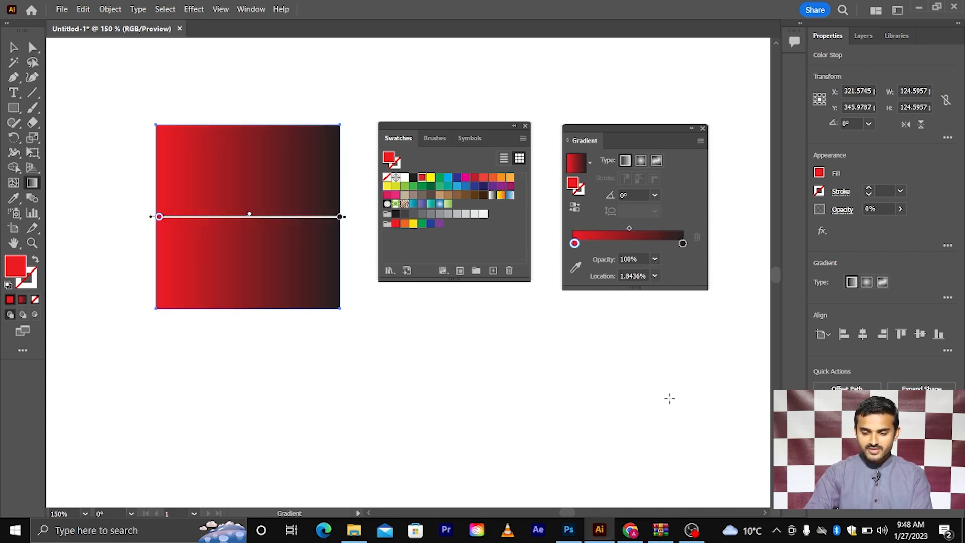
Step: Set the red color stop's location to 2% and shift the gradient midpoint to about 53%
double_click(639, 276)
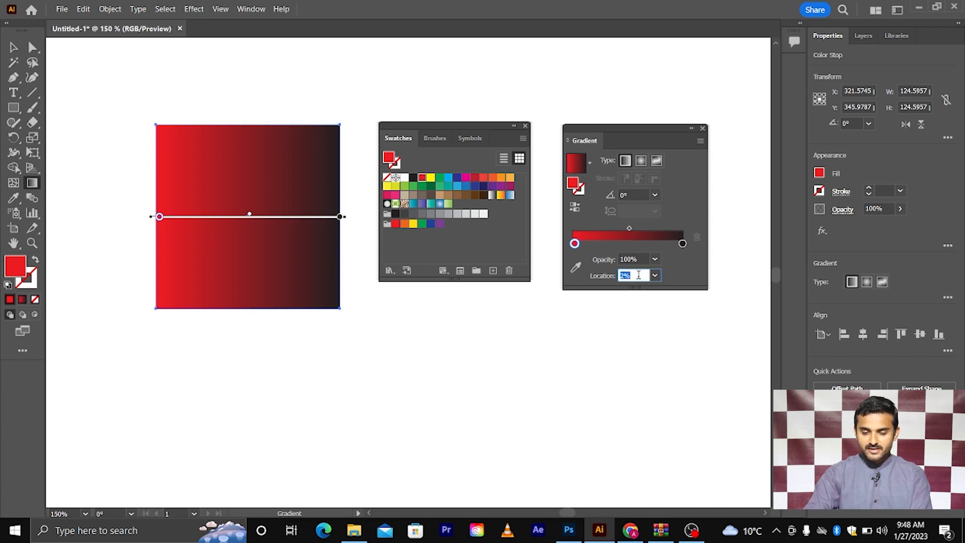
left_click(629, 229)
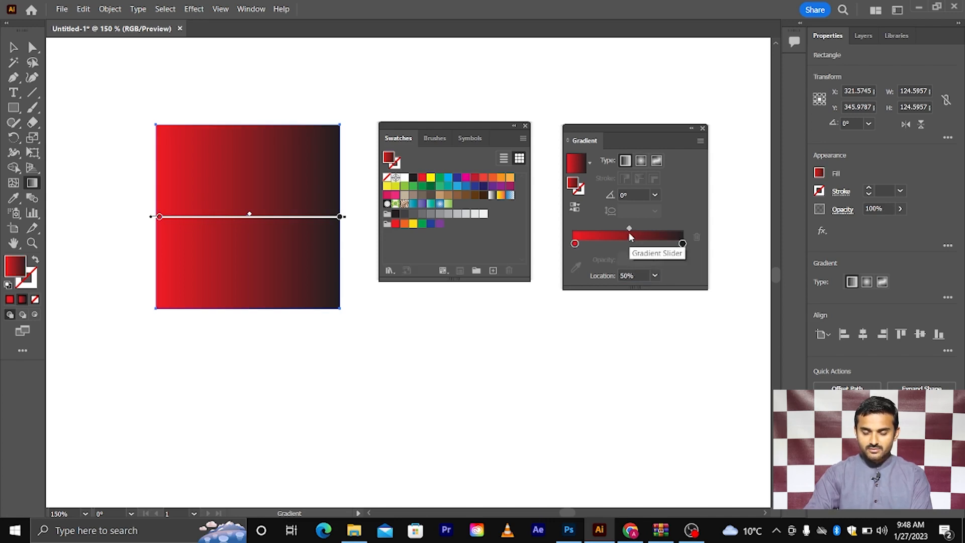
mouse_move(629, 229)
left_mouse_down()
mouse_move(614, 226)
mouse_move(641, 227)
mouse_move(611, 227)
mouse_move(645, 229)
mouse_move(621, 231)
mouse_move(632, 228)
left_mouse_up()
left_click(639, 275)
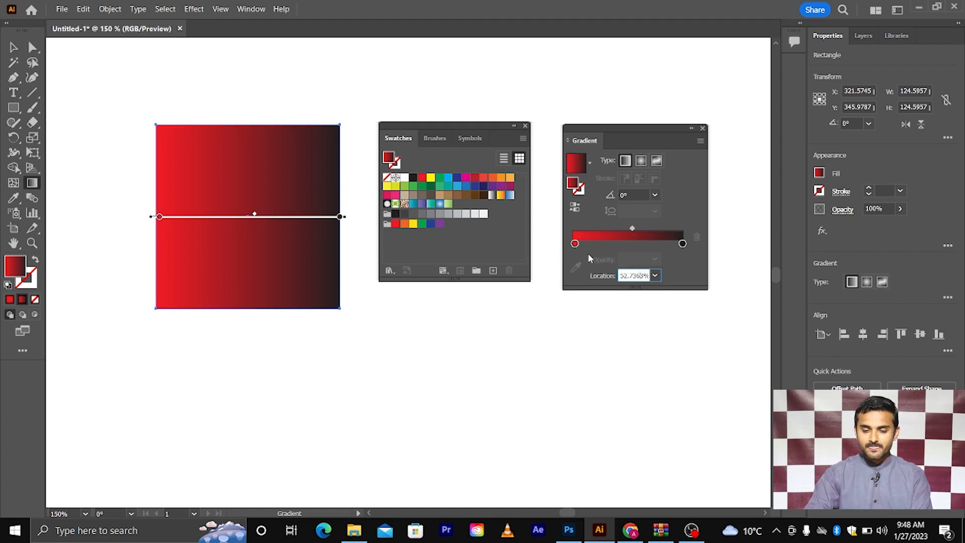
Step: Recolor the gradient's red start stop to purple 8729cd, and bring up its swatch options and color picker
left_click(575, 244)
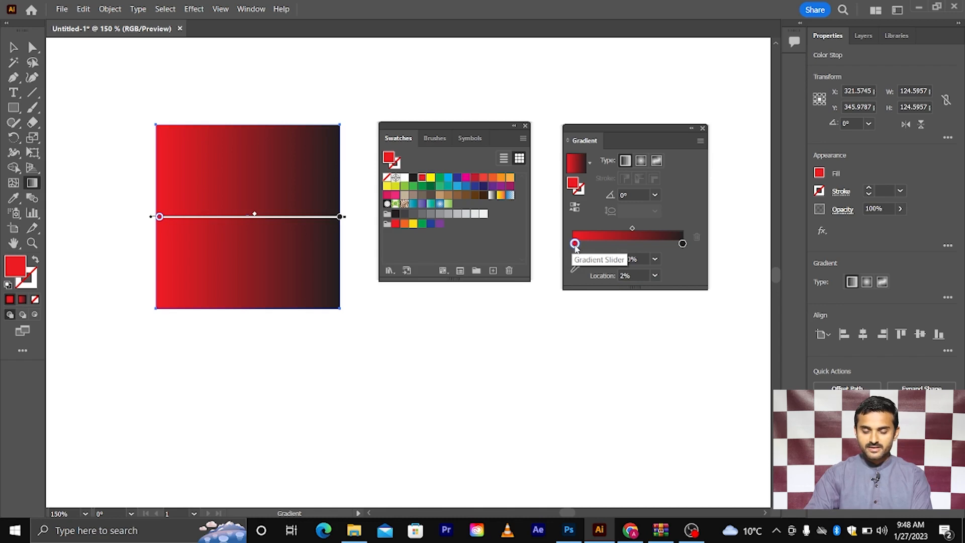
double_click(575, 244)
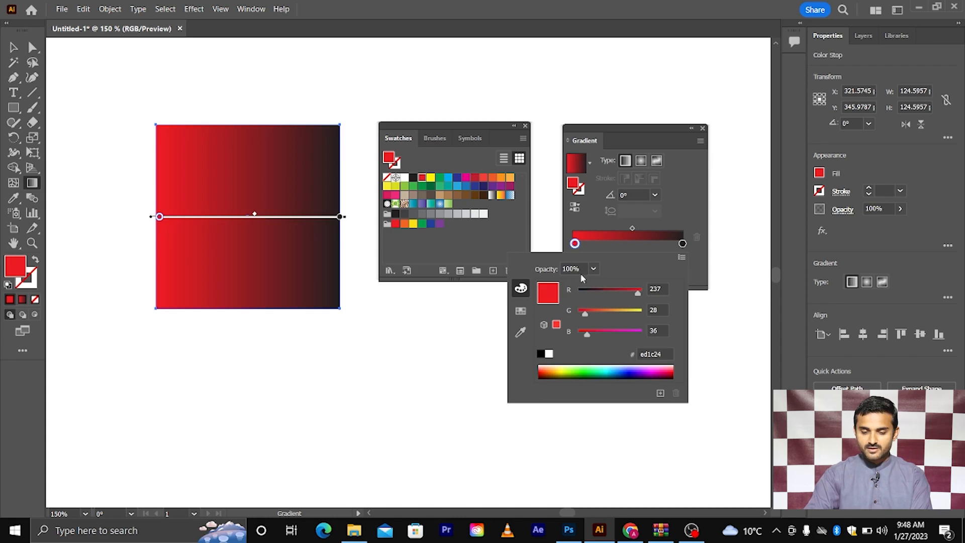
left_click_drag(613, 290, 630, 333)
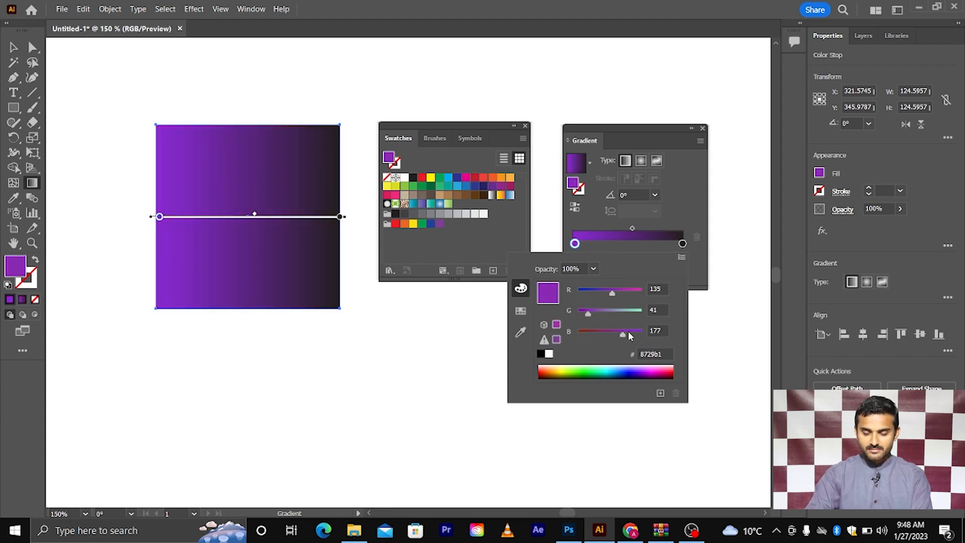
left_click(654, 354)
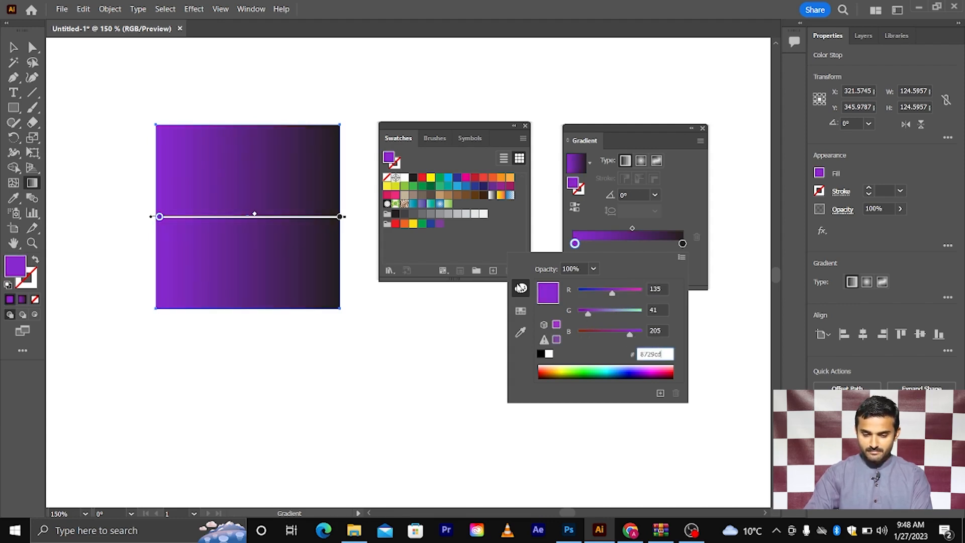
left_click(521, 312)
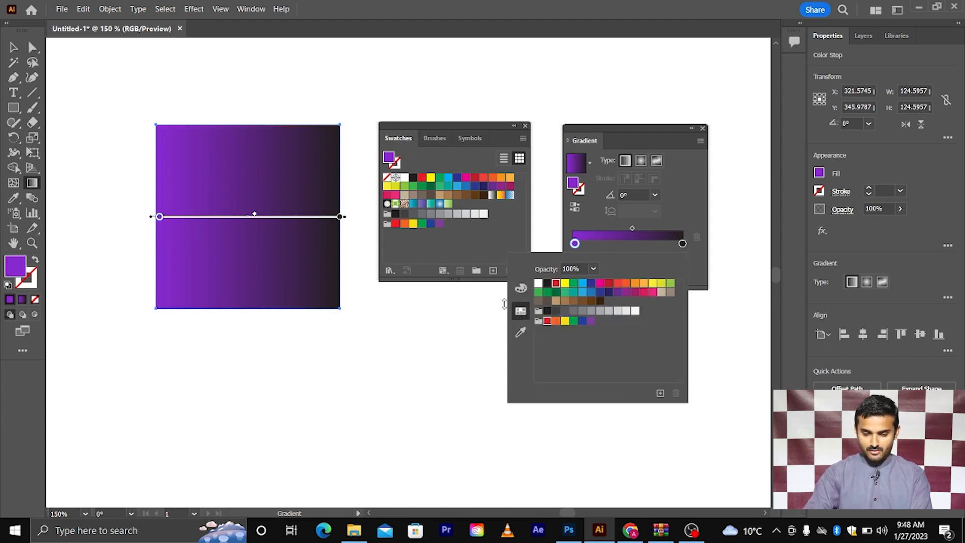
left_click(521, 332)
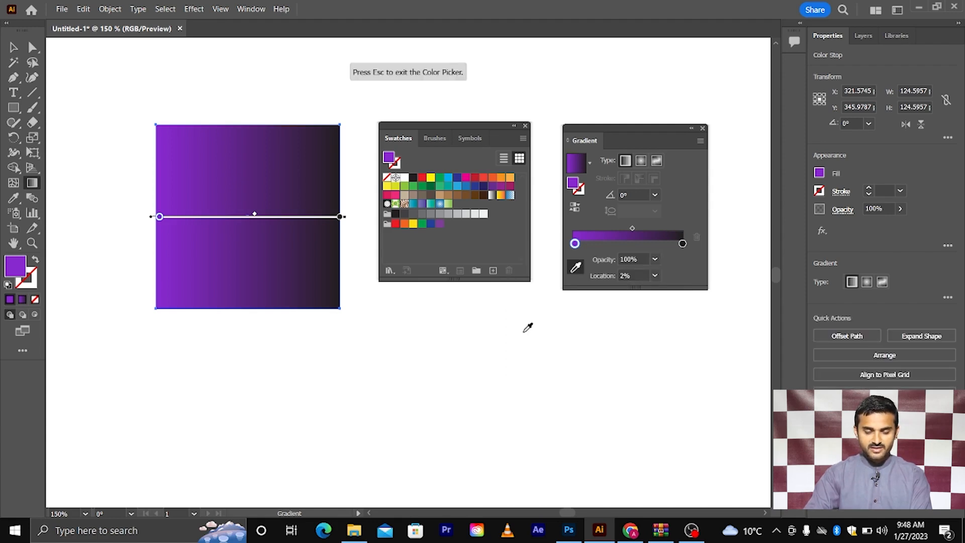
Step: Draw a second square about 56.5 px wide below the large one, fill it with the cyan swatch, and move it farther down
left_click(14, 107)
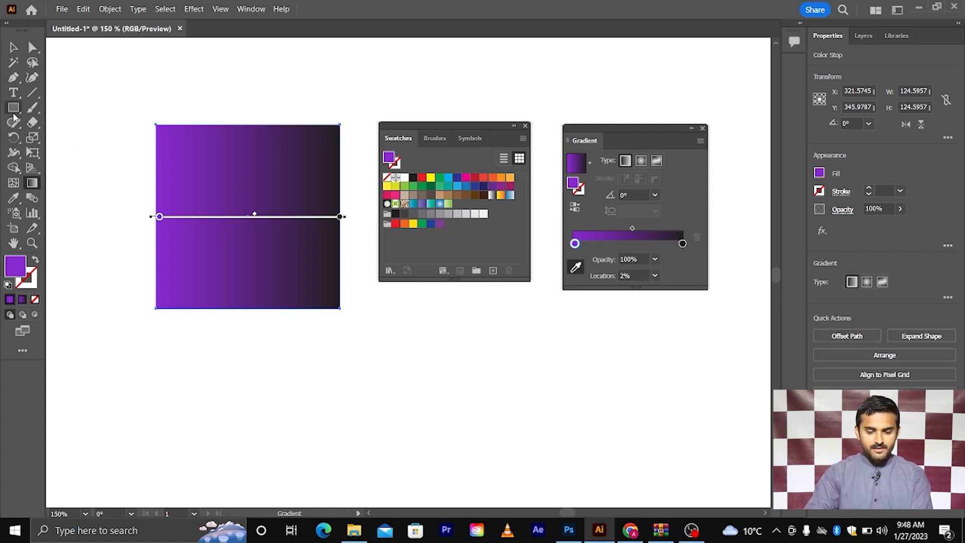
left_click_drag(327, 371, 369, 413)
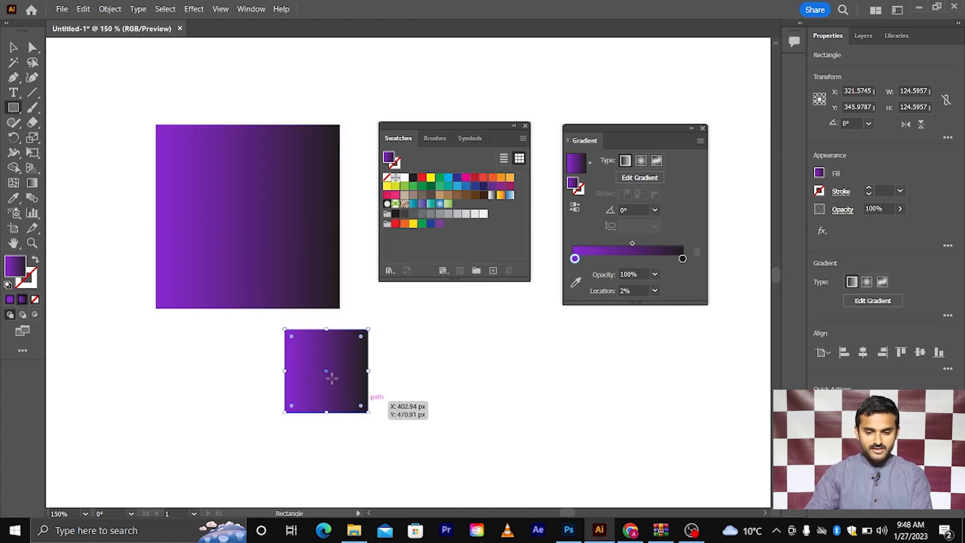
left_click(14, 47)
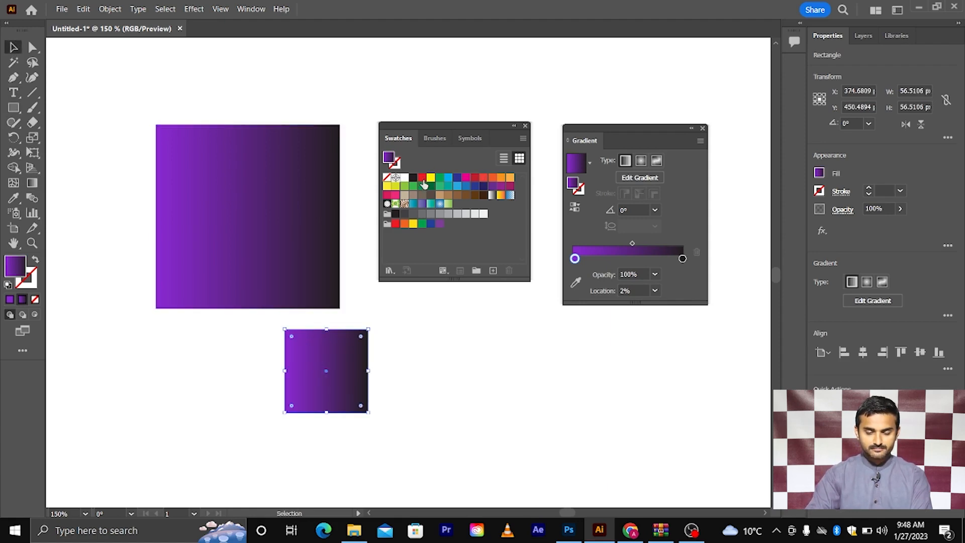
left_click(449, 179)
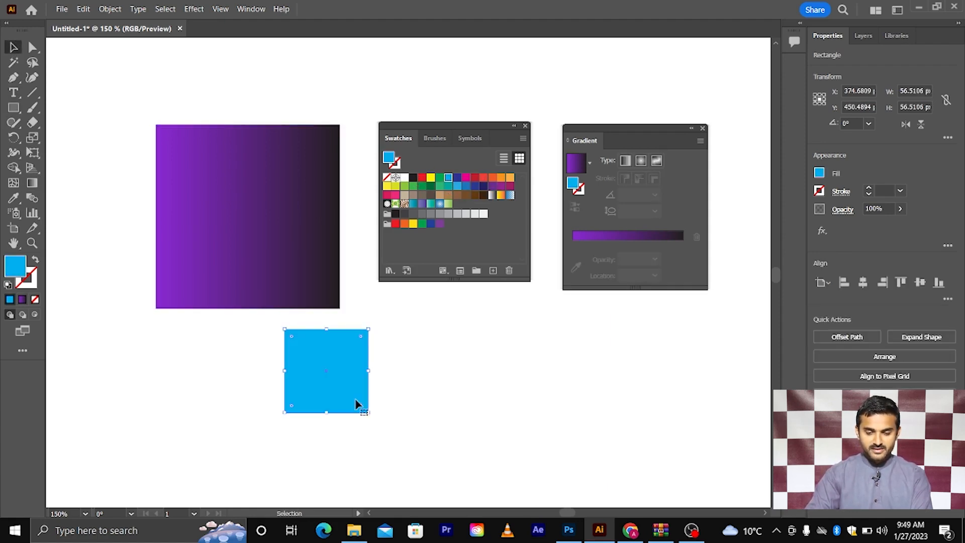
left_click_drag(358, 403, 390, 445)
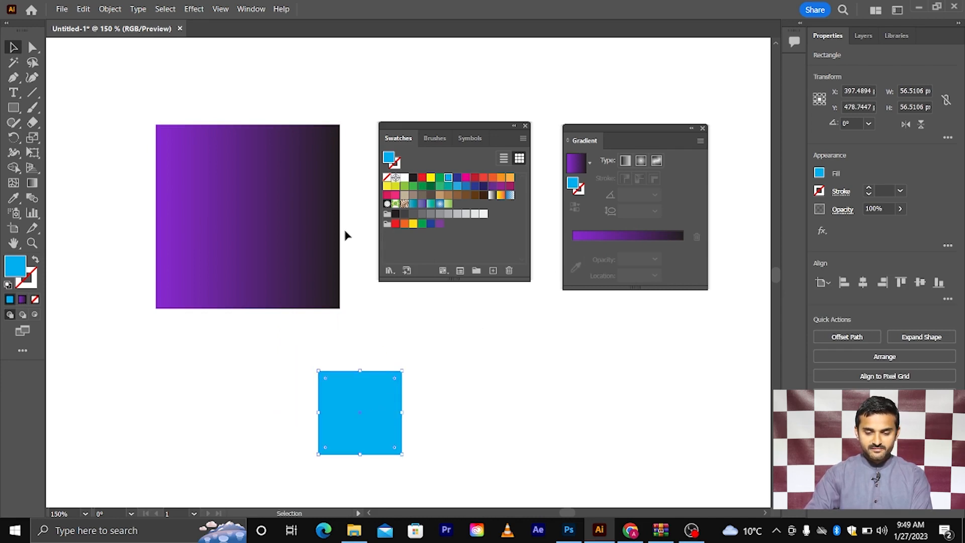
Step: Sample the small square's cyan as the start stop color of the large square's gradient
left_click(288, 222)
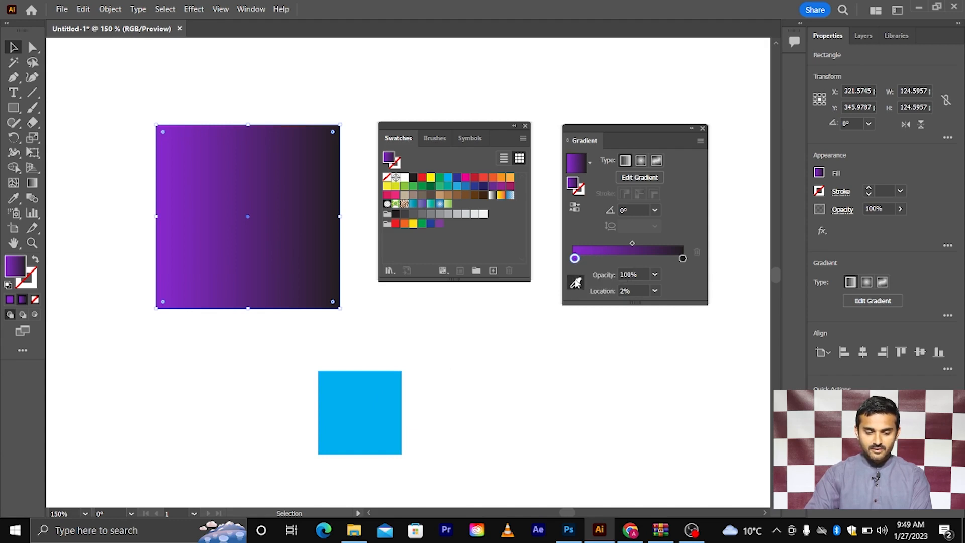
left_click(576, 282)
left_click(372, 394)
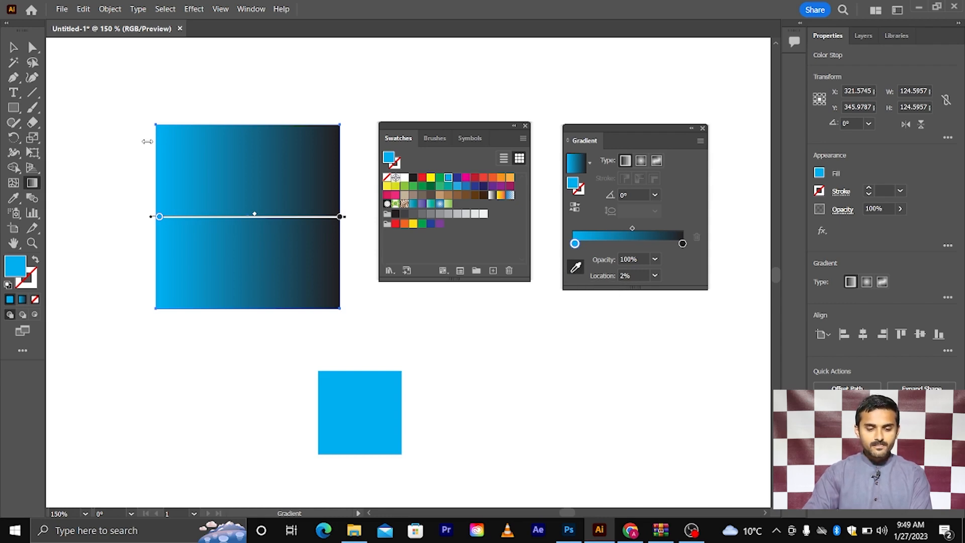
left_click(12, 47)
scroll(375, 298, "up", 1)
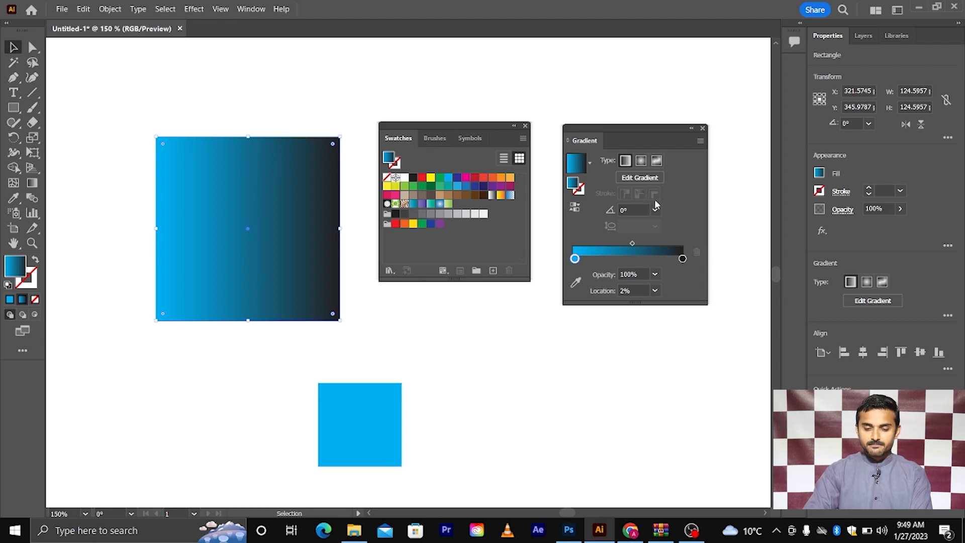
double_click(575, 260)
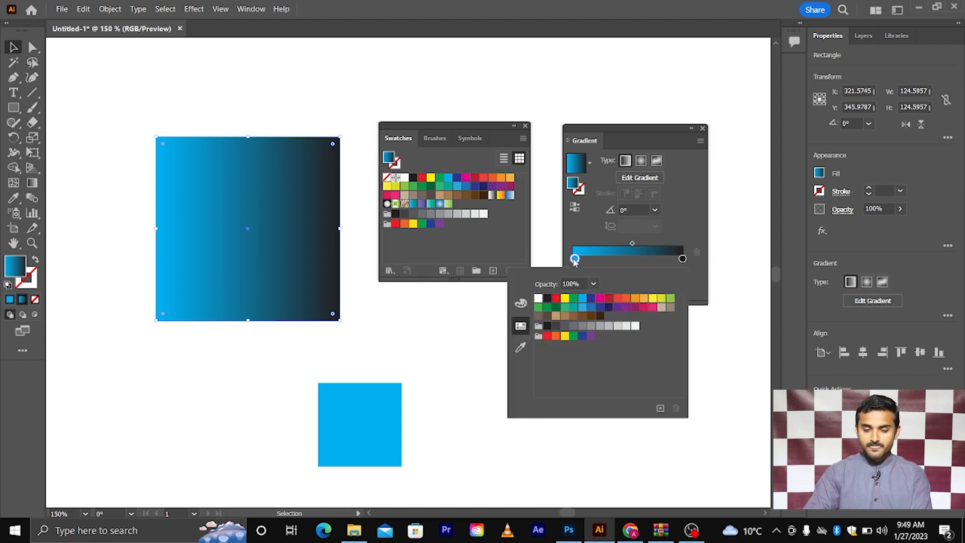
left_click(576, 260)
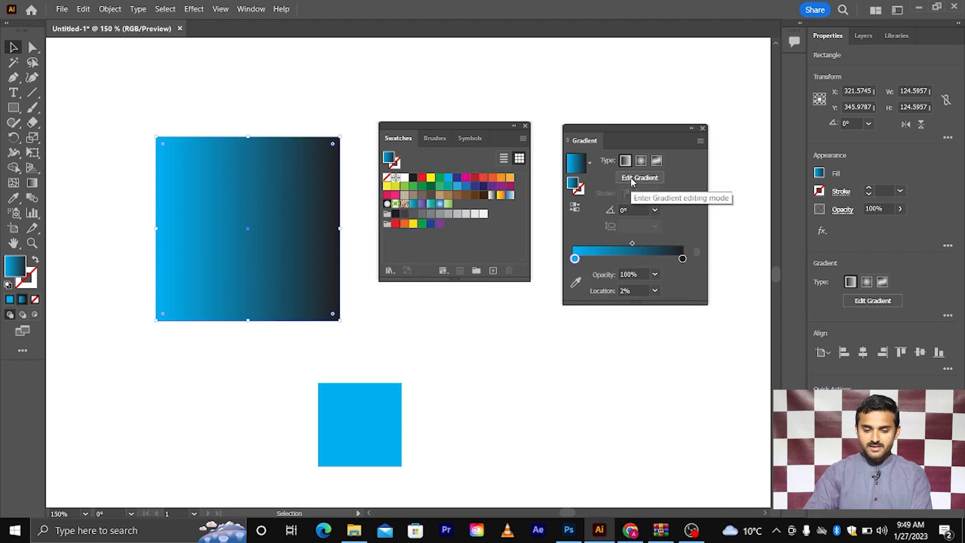
Step: Try the magenta swatch on the large square's start stop, and recolor the start stop orange and the end stop light orange
left_click(631, 178)
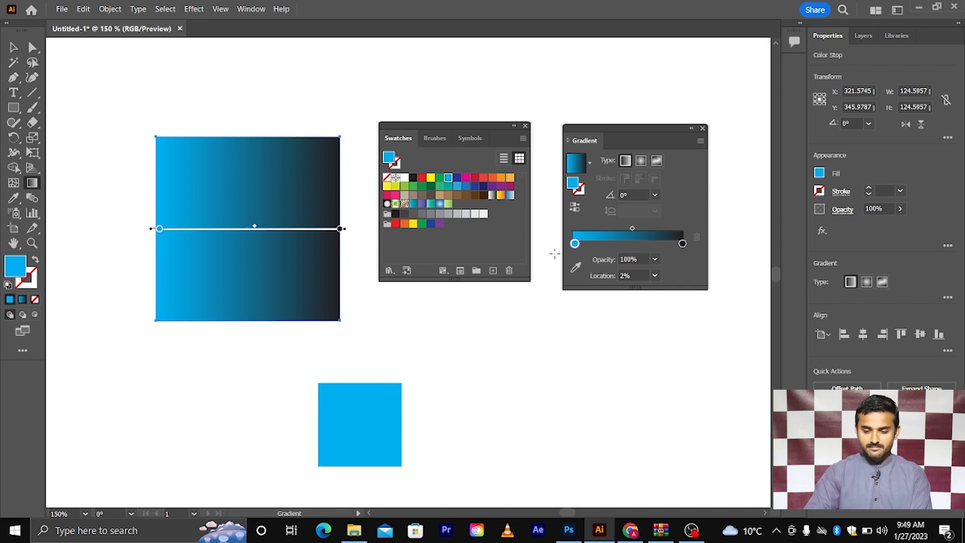
left_click(636, 259)
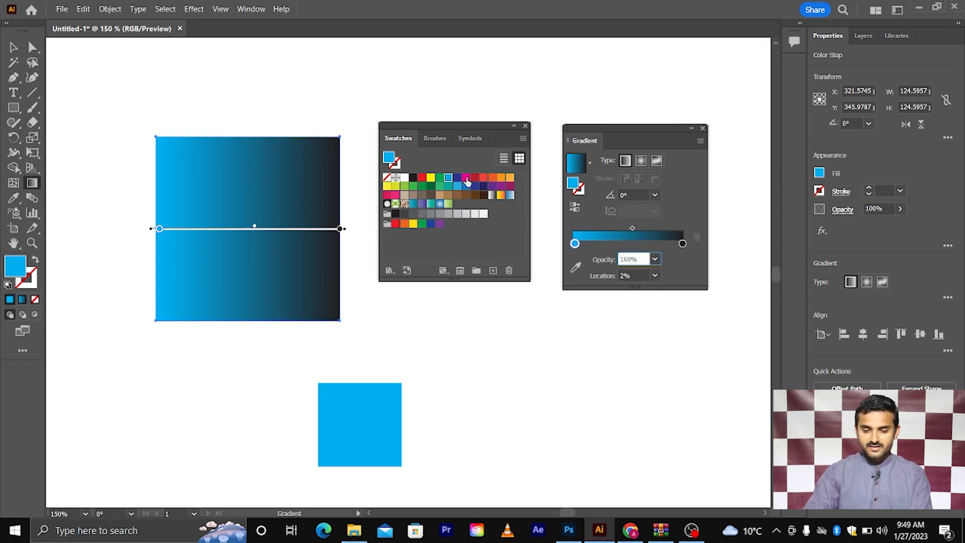
left_click_drag(465, 181, 575, 245)
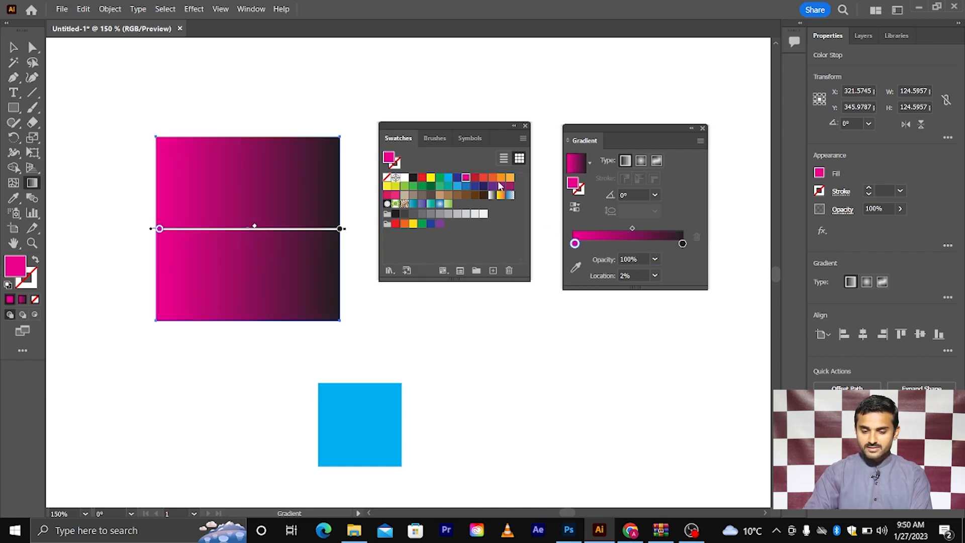
left_click_drag(492, 182, 575, 244)
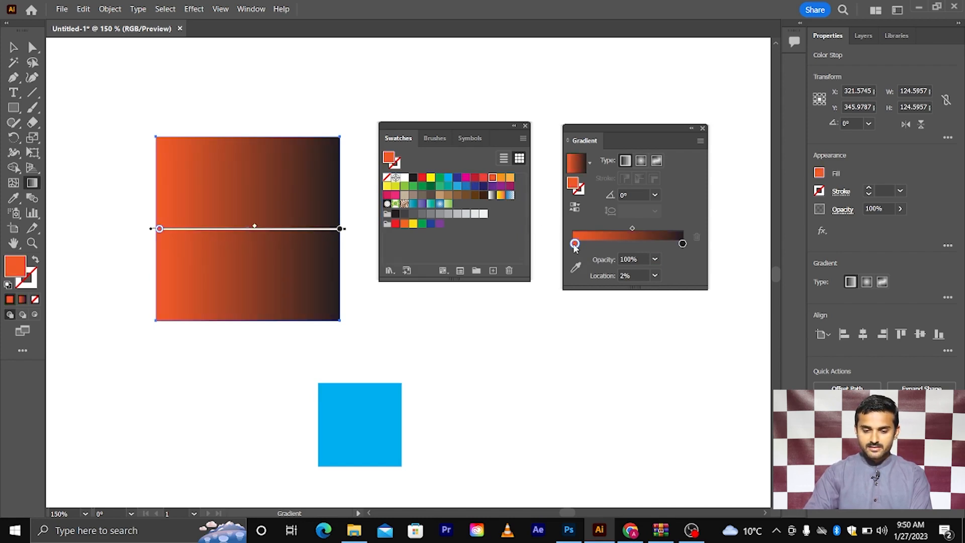
left_click_drag(509, 180, 684, 245)
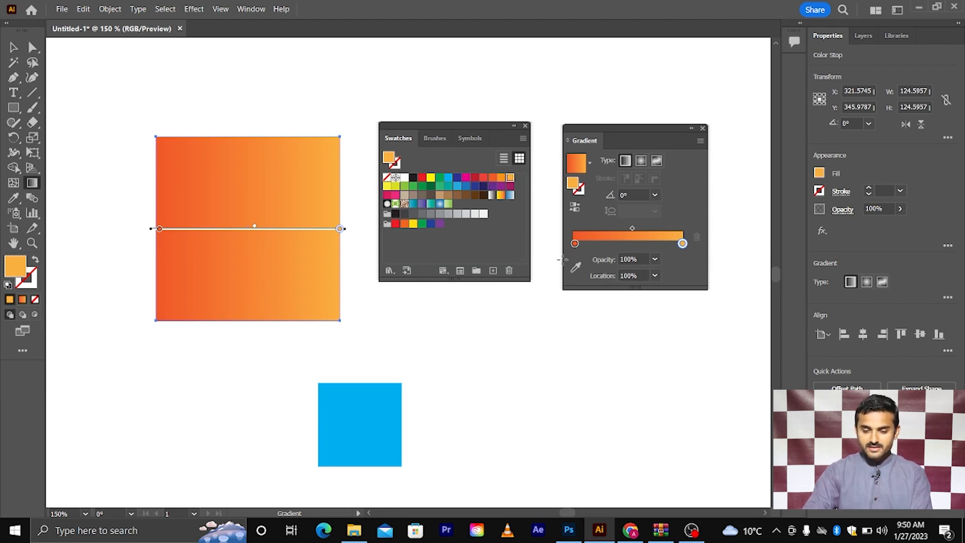
Step: Set the angle of the large square's linear gradient to 60°
left_click(635, 194)
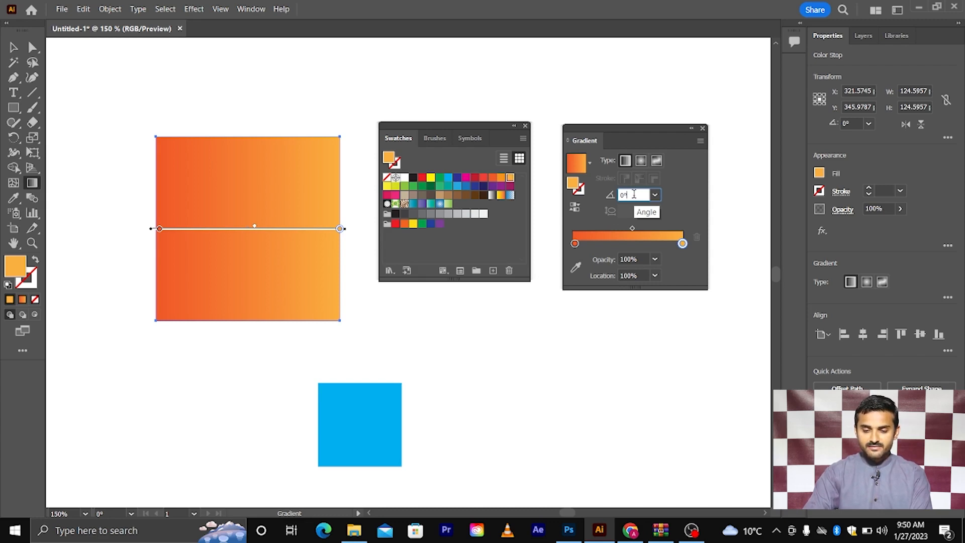
left_click(611, 195)
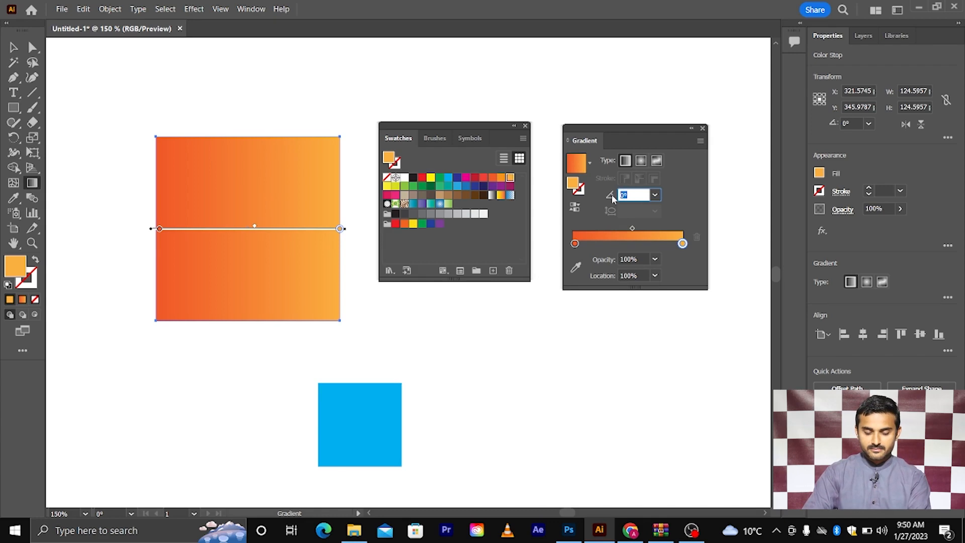
type("60")
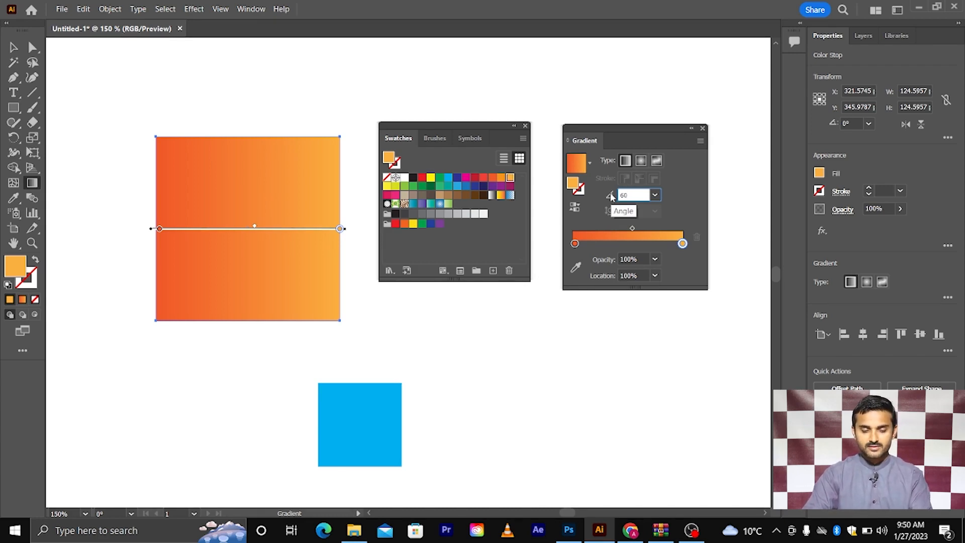
key("Return")
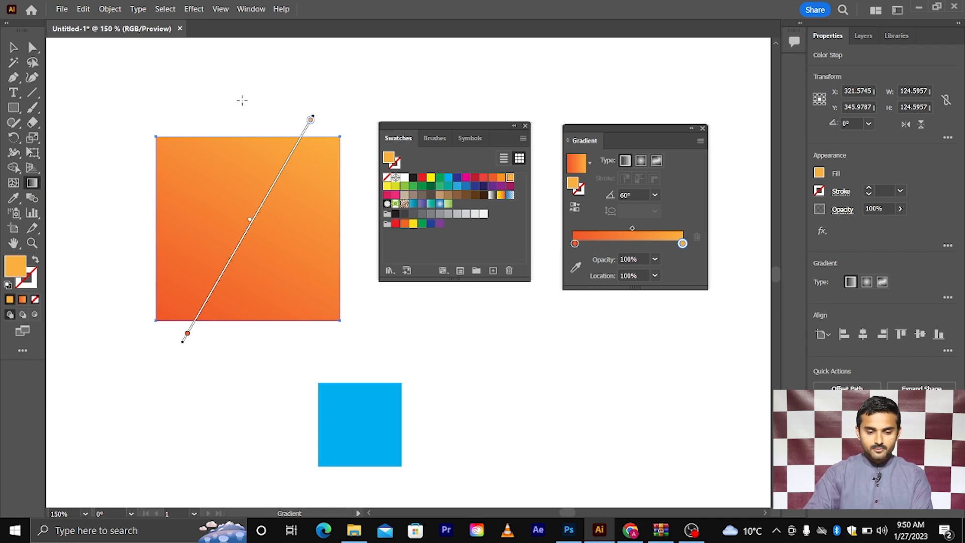
Step: Redraw the large square's linear gradient vertically and along both diagonals, finishing with a nearly vertical upward direction of about 87.4°
left_click_drag(243, 101, 248, 354)
left_click_drag(119, 113, 369, 338)
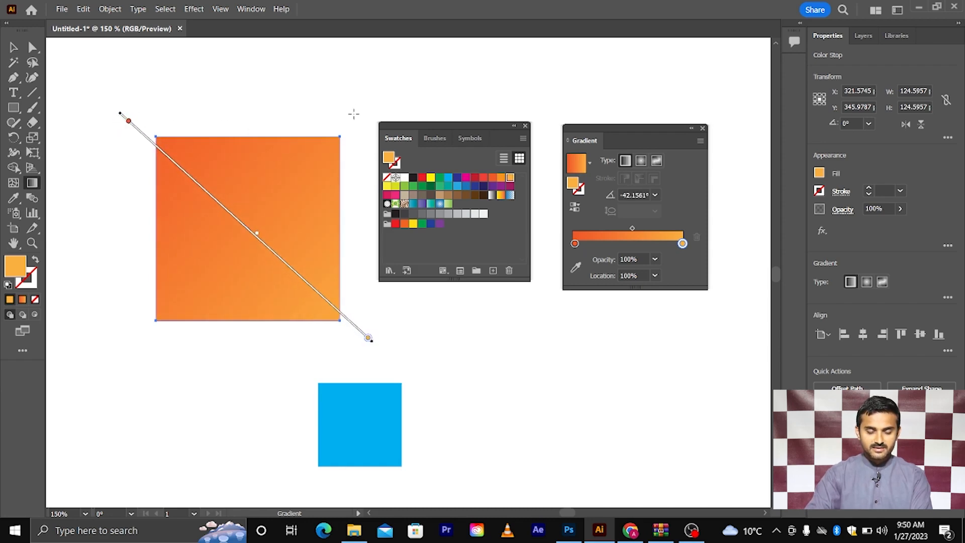
left_click_drag(348, 103, 133, 372)
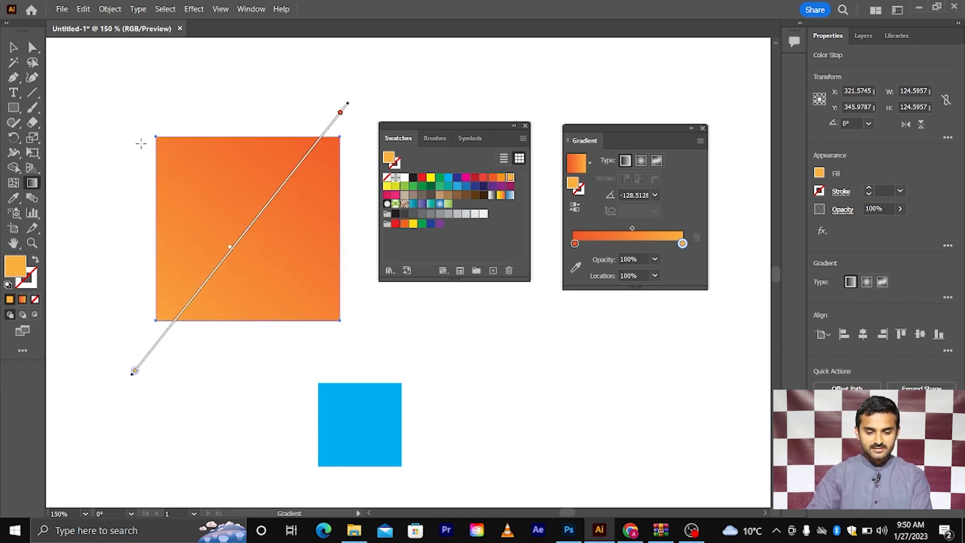
left_click_drag(135, 125, 367, 349)
left_click_drag(244, 385, 254, 103)
Step: Shift the midpoint of the large square's gradient along its on-canvas gradient line toward the light orange end stop
scroll(236, 241, "up", 2)
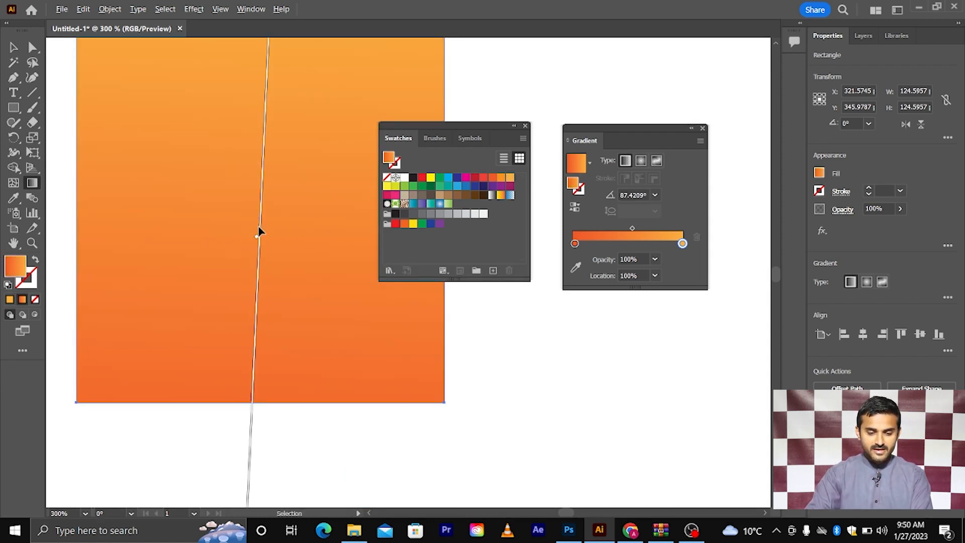
left_click(259, 232)
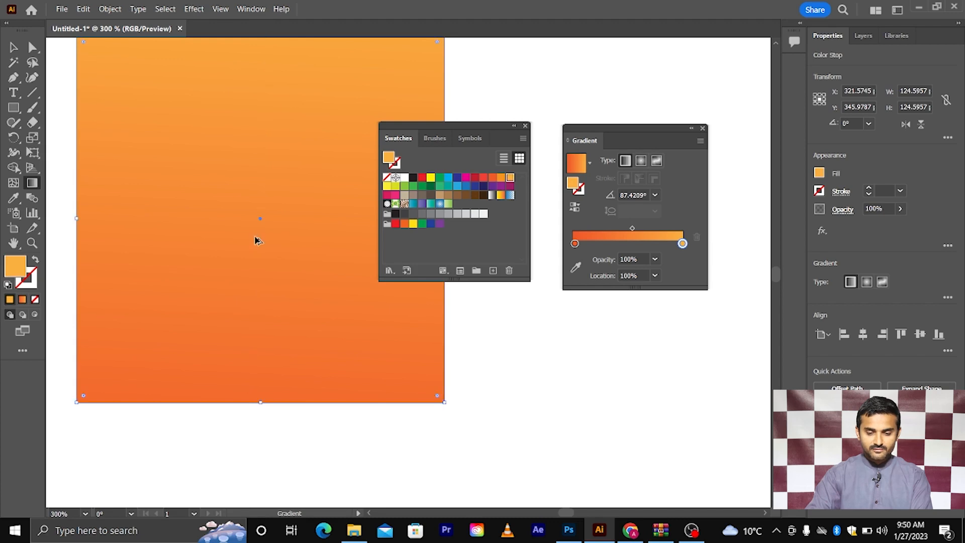
scroll(257, 240, "down", 1)
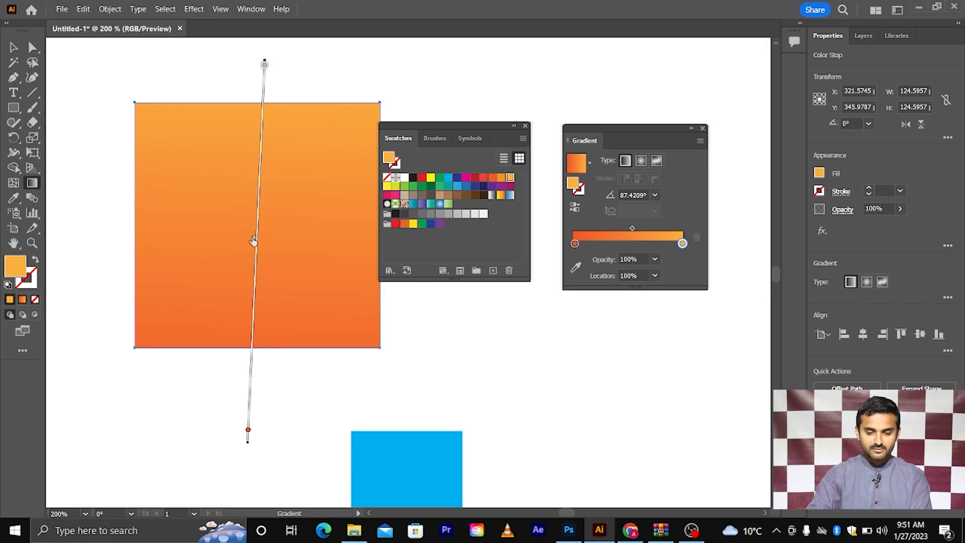
mouse_move(255, 242)
left_mouse_down()
mouse_move(261, 118)
mouse_move(258, 163)
left_mouse_up()
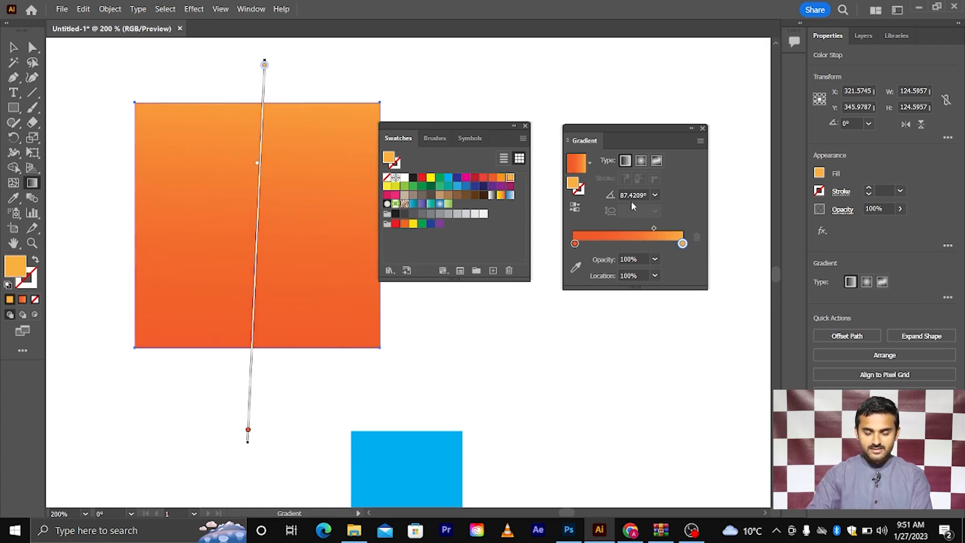
Step: Redraw the shifted-midpoint gradient along both diagonals and vertically, finishing upward from just below the large square at about 86.2°
left_click_drag(389, 94, 145, 343)
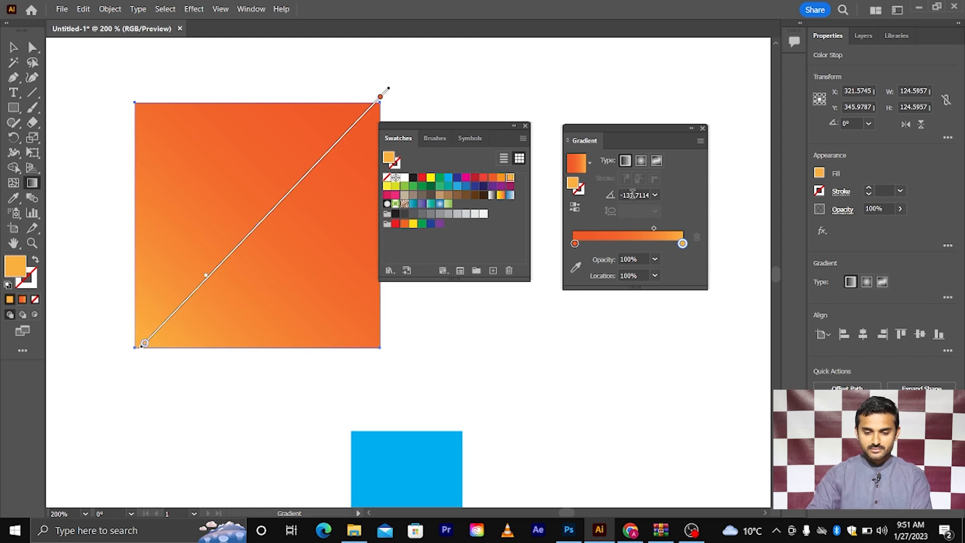
left_click_drag(226, 87, 252, 378)
left_click_drag(108, 89, 392, 351)
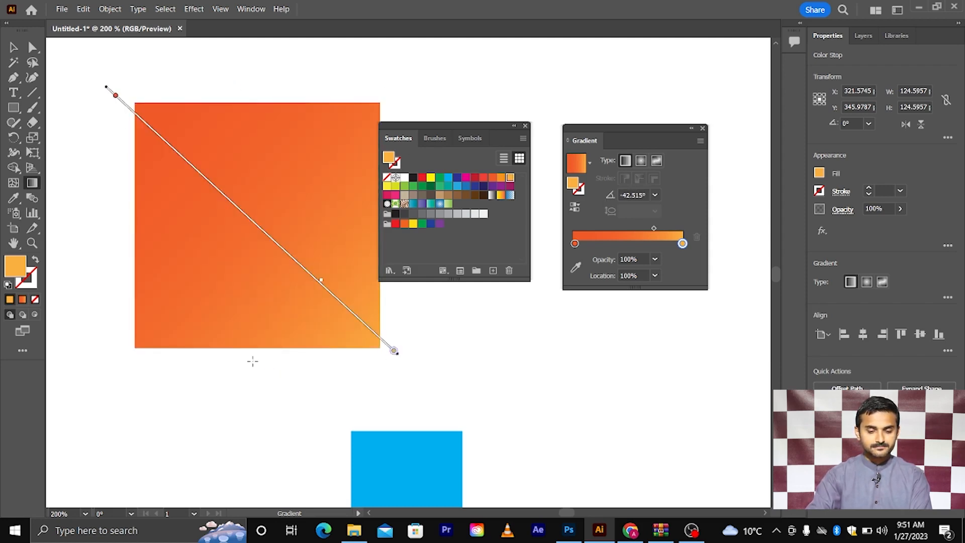
left_click_drag(252, 360, 264, 126)
Step: Move the large square slightly left to about X 304.7, Y 351.9
left_click(14, 47)
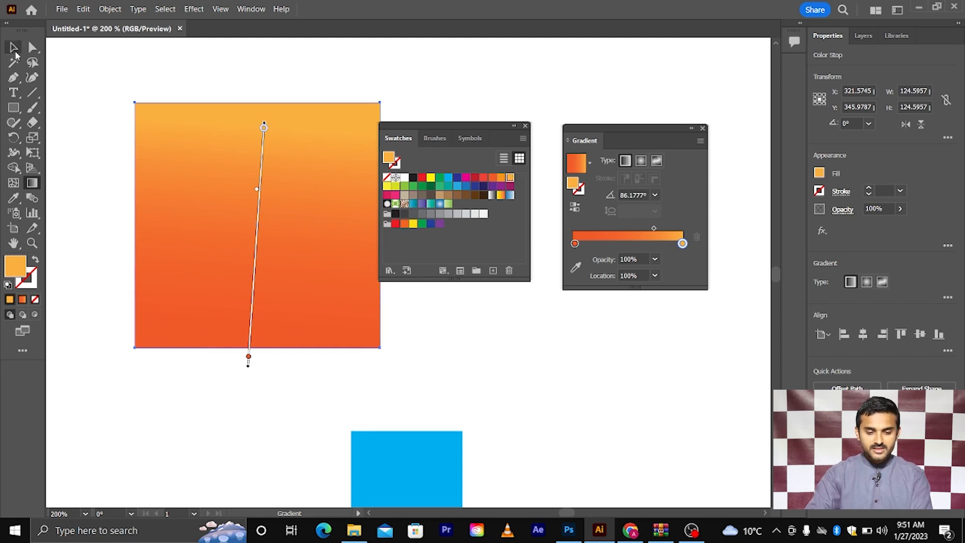
left_click_drag(327, 233, 296, 239)
scroll(297, 239, "down", 1)
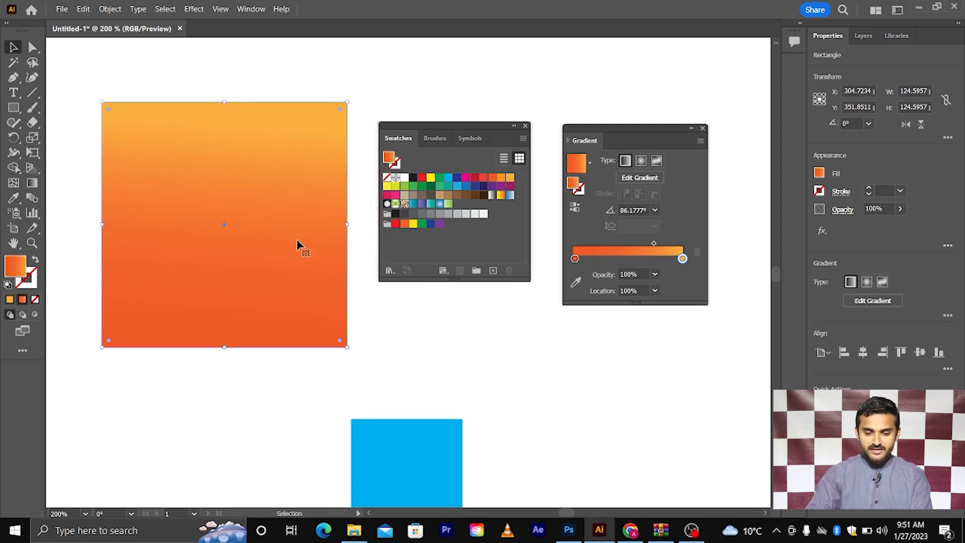
Step: Try the blue radial, Blue Green, blue fade, beige and magenta swatches on the large square, finishing with the yellow-to-red gradient
left_click(440, 203)
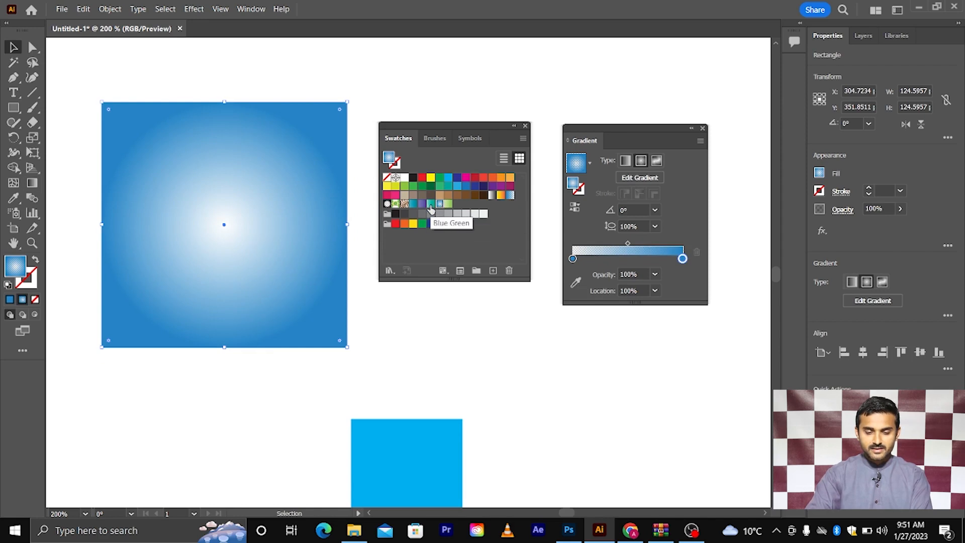
left_click(430, 207)
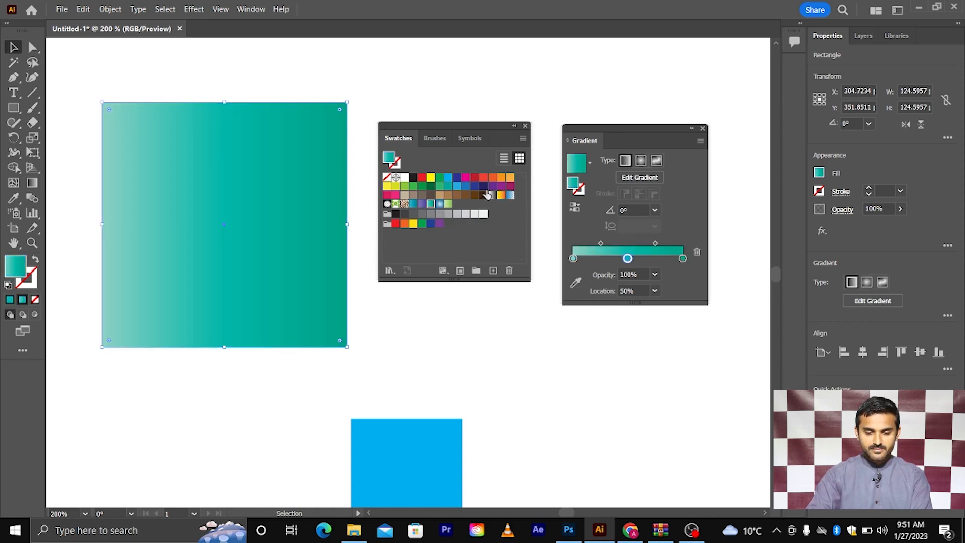
left_click(509, 197)
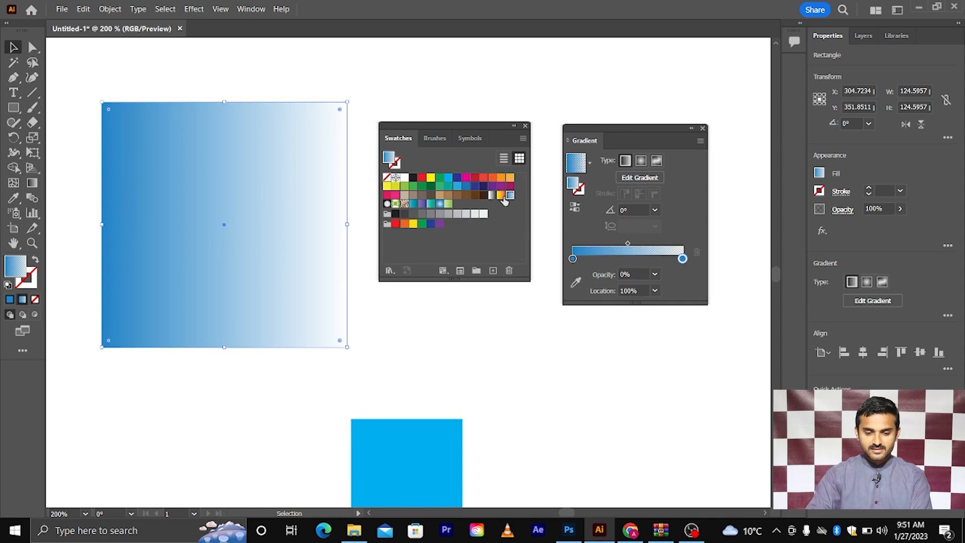
left_click(502, 196)
left_click(405, 195)
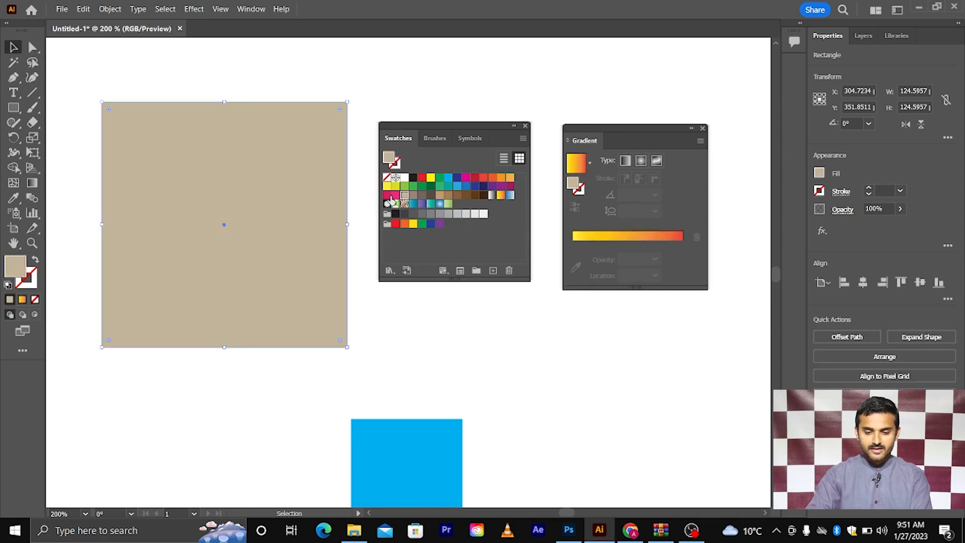
left_click(387, 195)
left_click(501, 195)
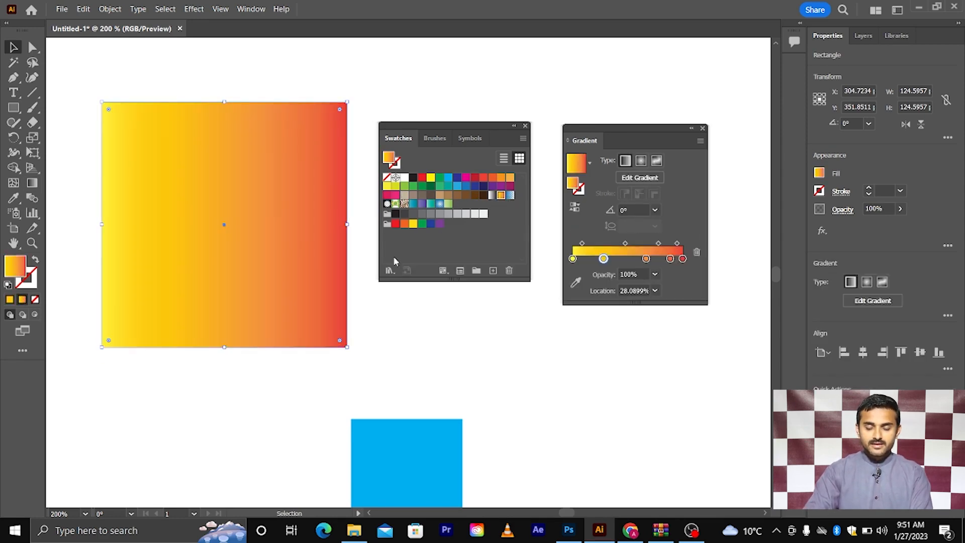
scroll(342, 315, "down", 2)
scroll(341, 312, "right", 1)
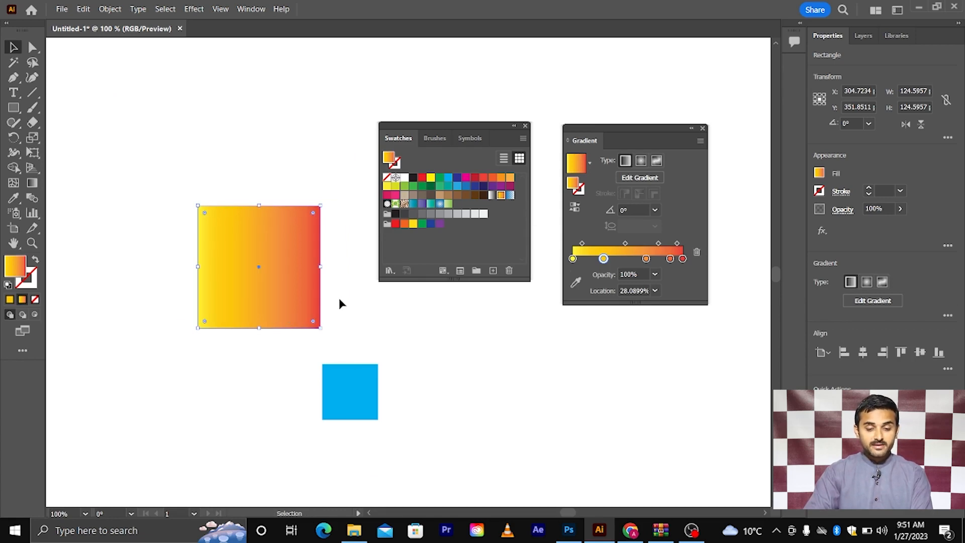
Step: Open the Metals gradient swatch library
left_click(389, 272)
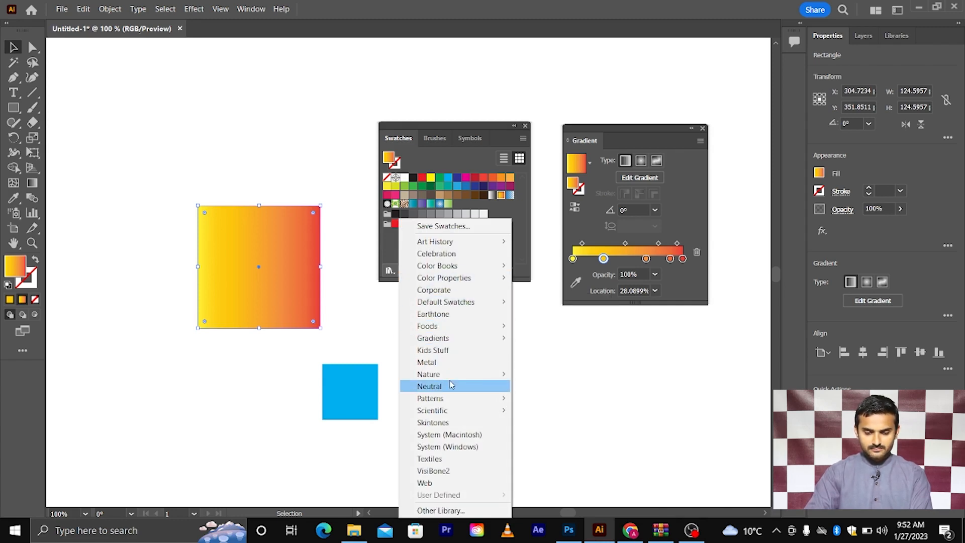
mouse_move(451, 378)
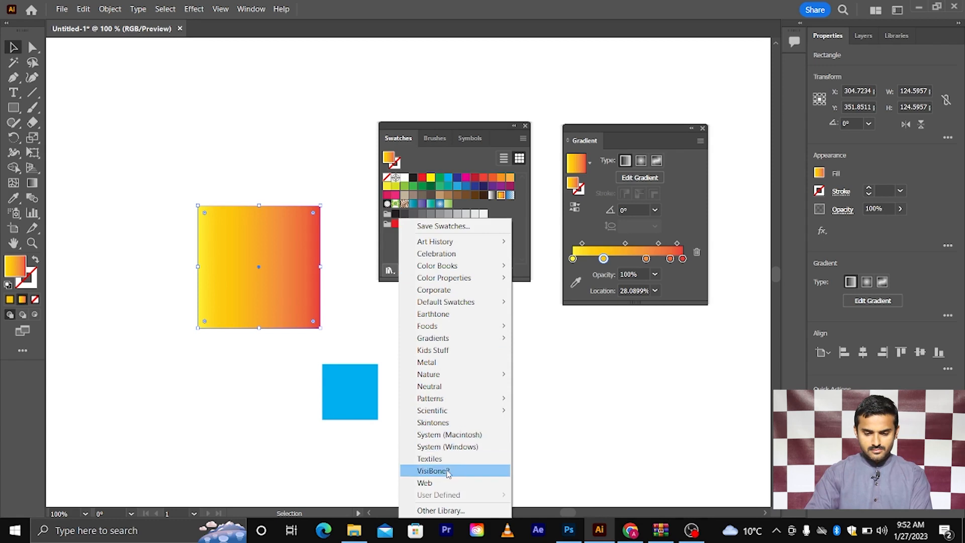
mouse_move(461, 346)
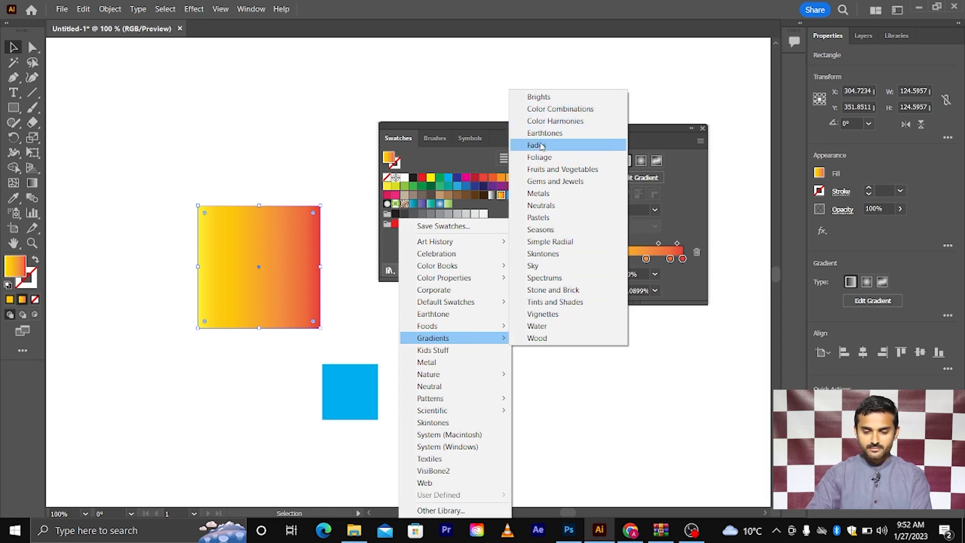
left_click(544, 196)
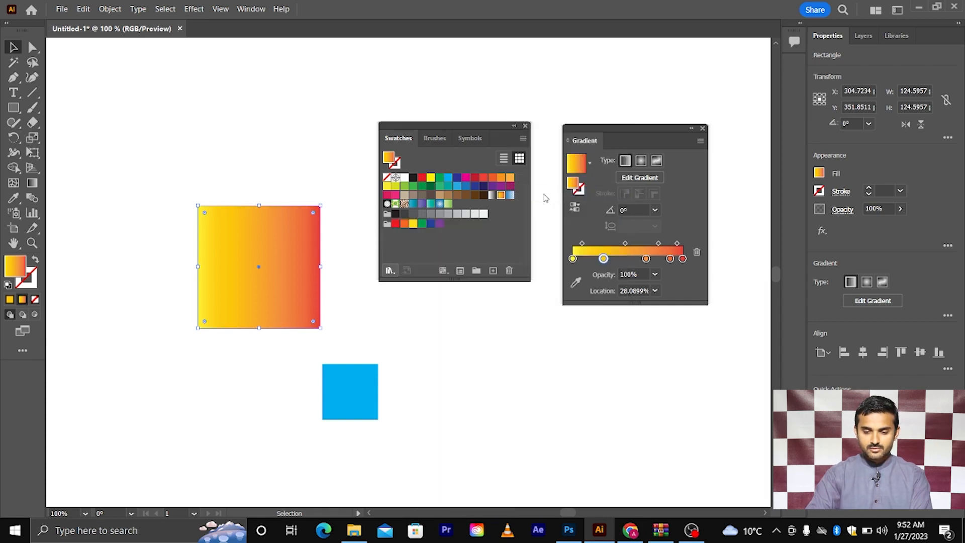
left_click_drag(658, 153, 633, 157)
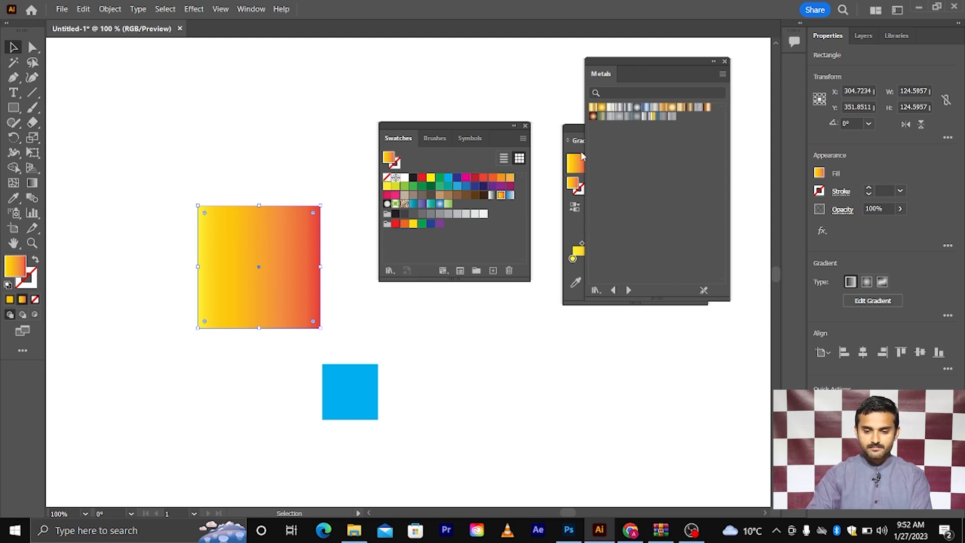
Step: Try several Metals library gradients on the large square, including silver, pale, gold and gray linear and radial ones
left_click(624, 107)
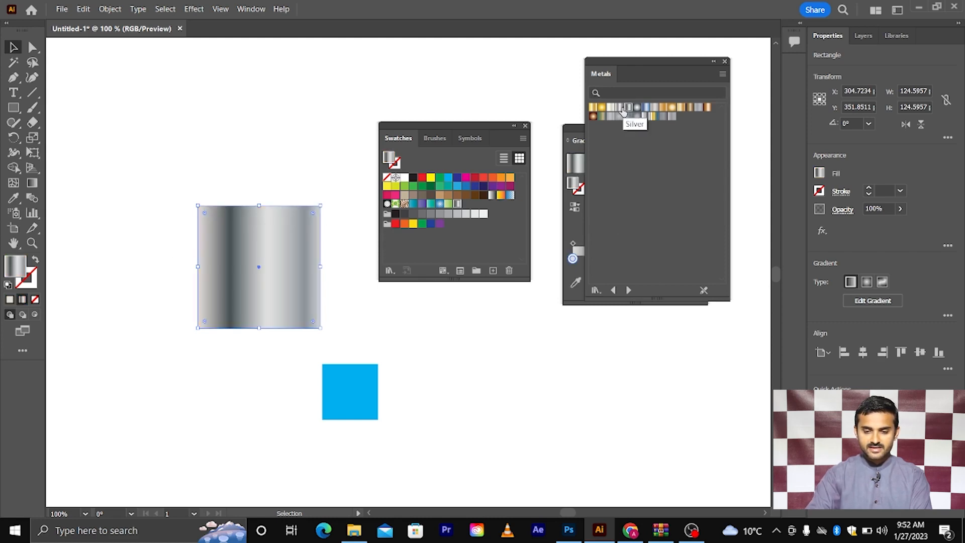
left_click(618, 107)
left_click(610, 107)
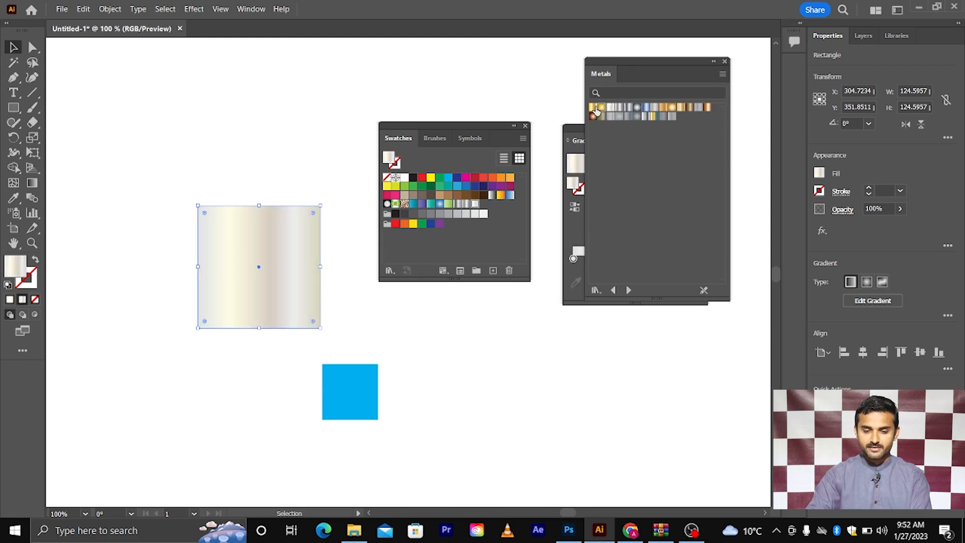
left_click(595, 112)
left_click(593, 108)
left_click(639, 117)
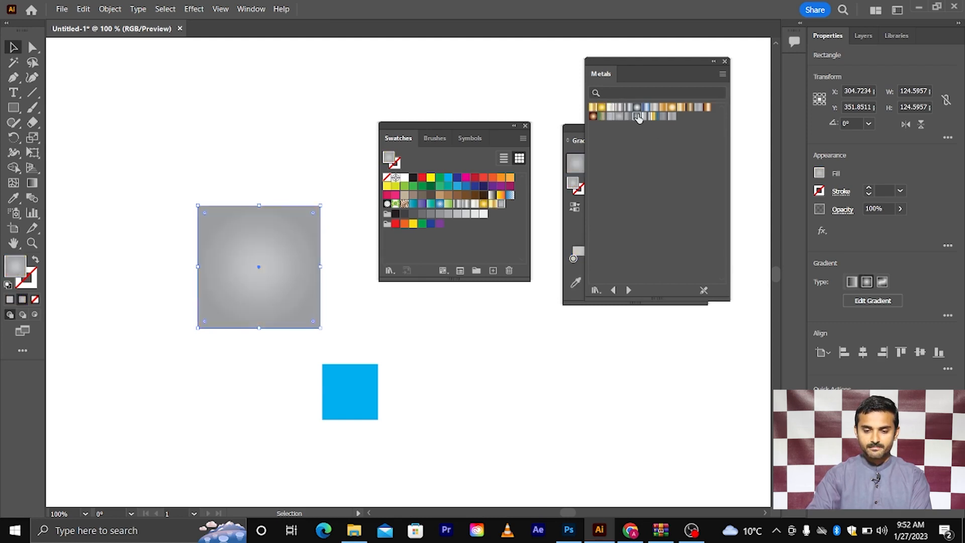
left_click(654, 117)
left_click(664, 117)
left_click(670, 116)
left_click(672, 117)
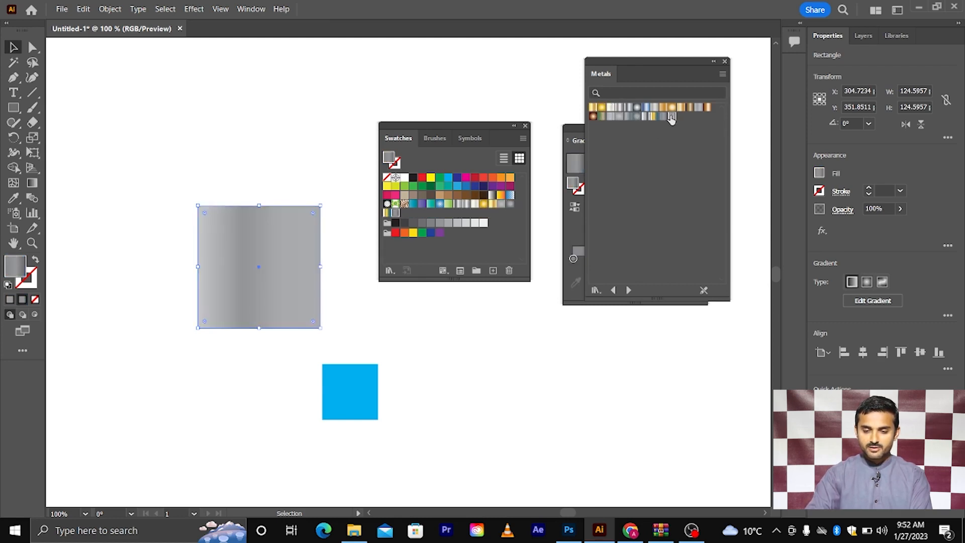
Step: Fill the large square with the multi-stop gold-to-blue gradient from the Metals library, leaving the gradient settings uncovered
left_click_drag(628, 77, 740, 108)
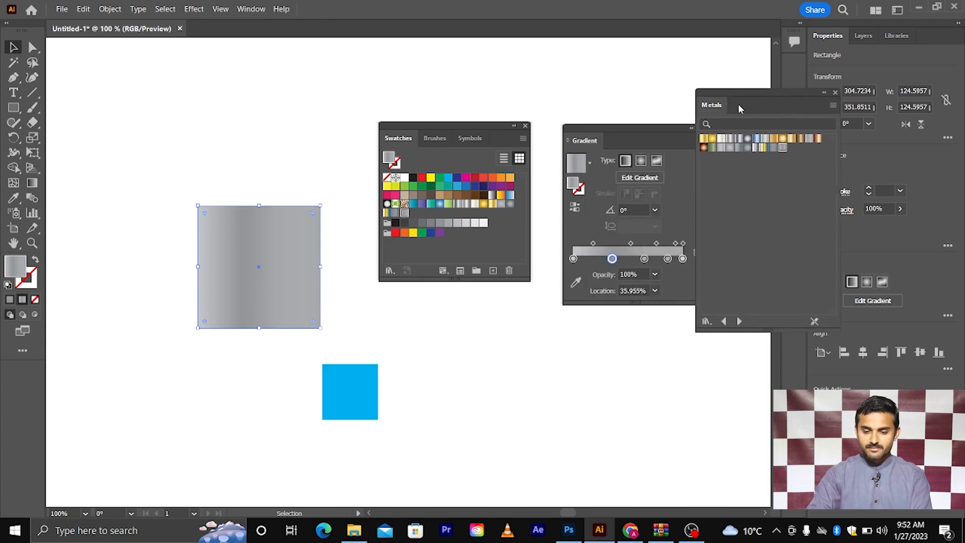
left_click(764, 148)
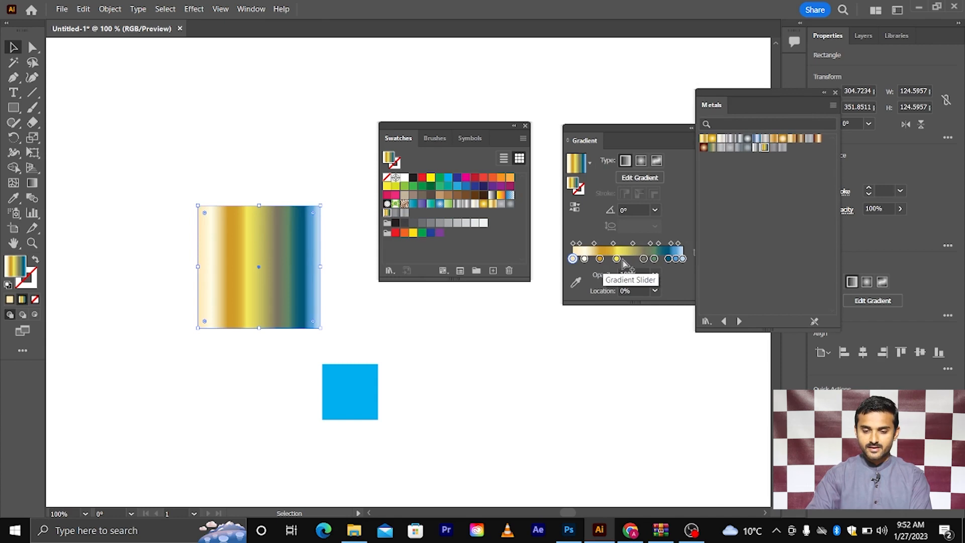
left_click_drag(601, 133, 570, 58)
Step: Show the RGB color sliders of the gradient's yellow stop
left_click(585, 184)
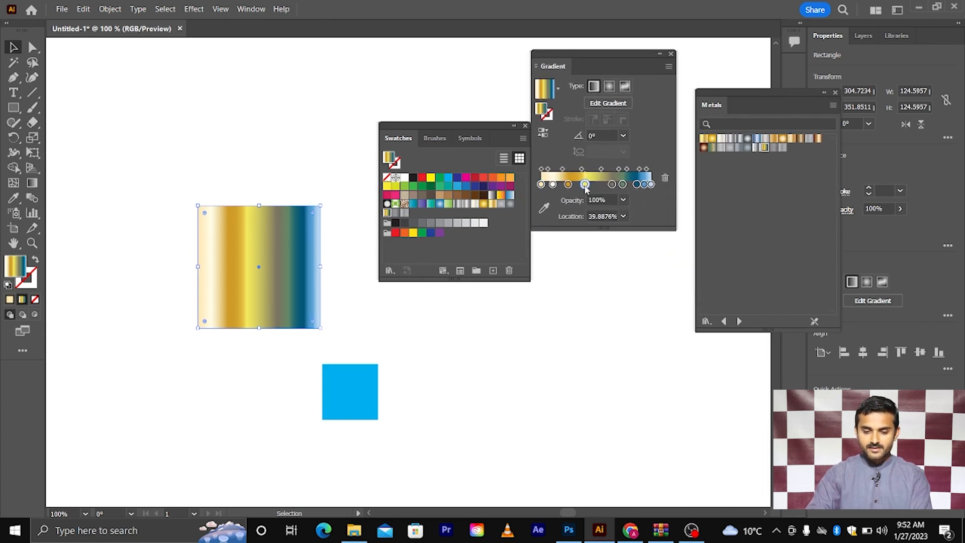
double_click(585, 184)
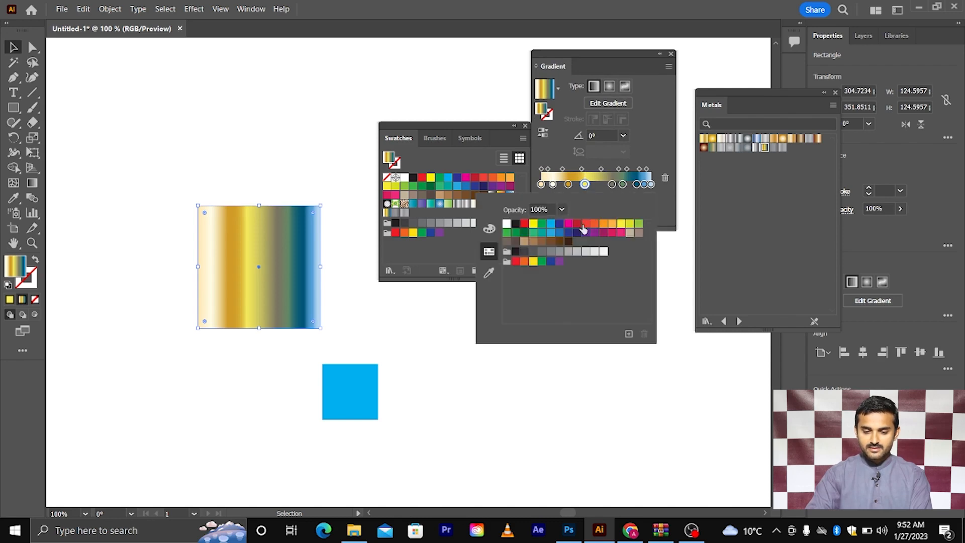
left_click(490, 230)
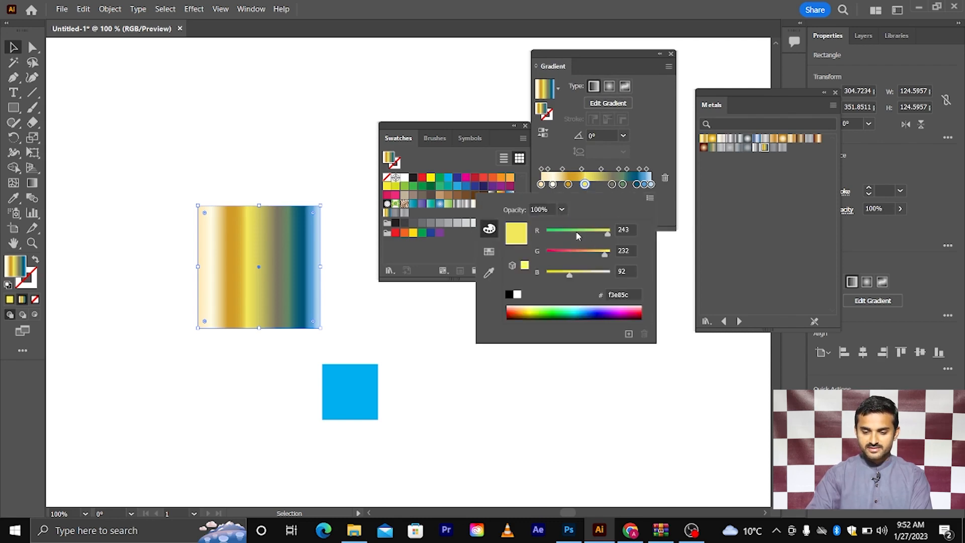
Step: Delete the yellow, gray-brown and green color stops from the middle of the large square's gradient
left_click(585, 184)
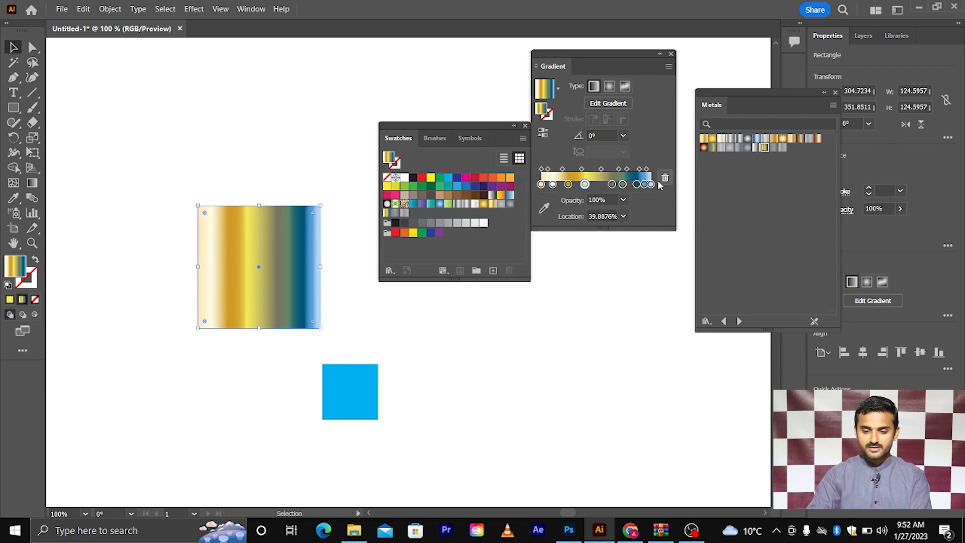
key("Delete")
left_click(612, 184)
key("Delete")
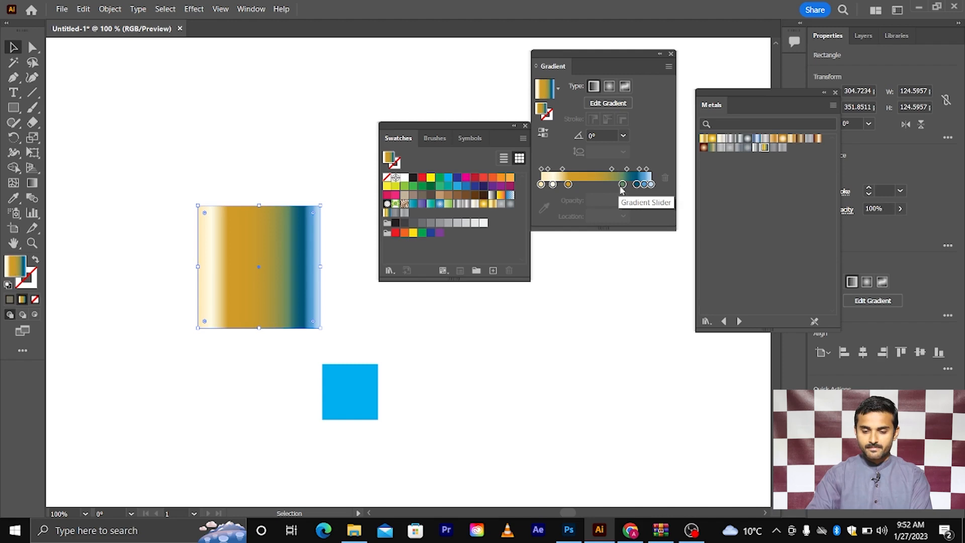
left_click_drag(623, 184, 612, 218)
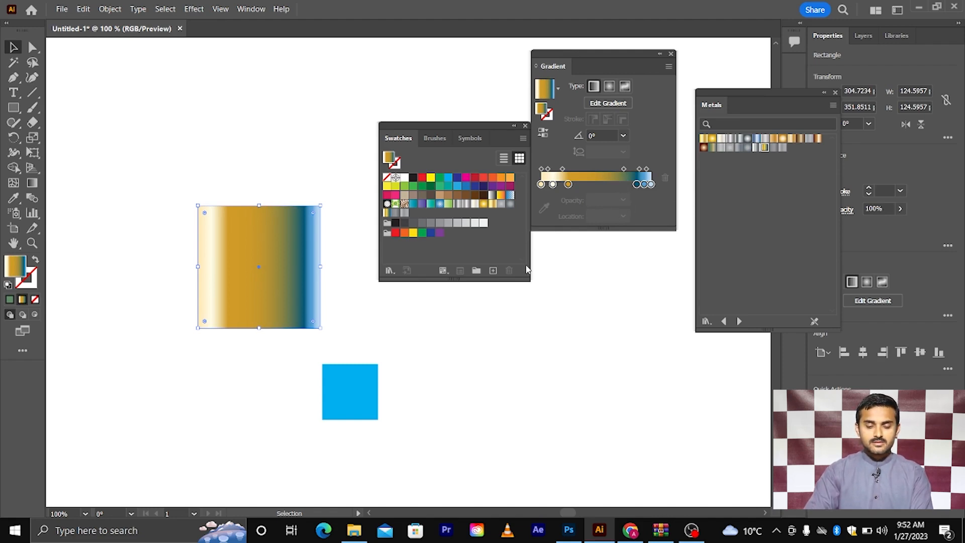
scroll(519, 338, "right", 2)
scroll(387, 336, "left", 2)
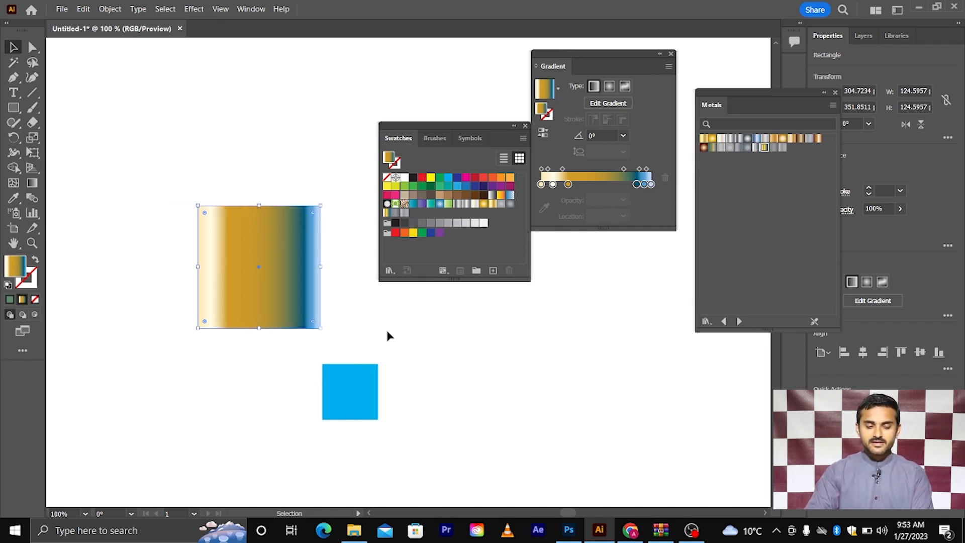